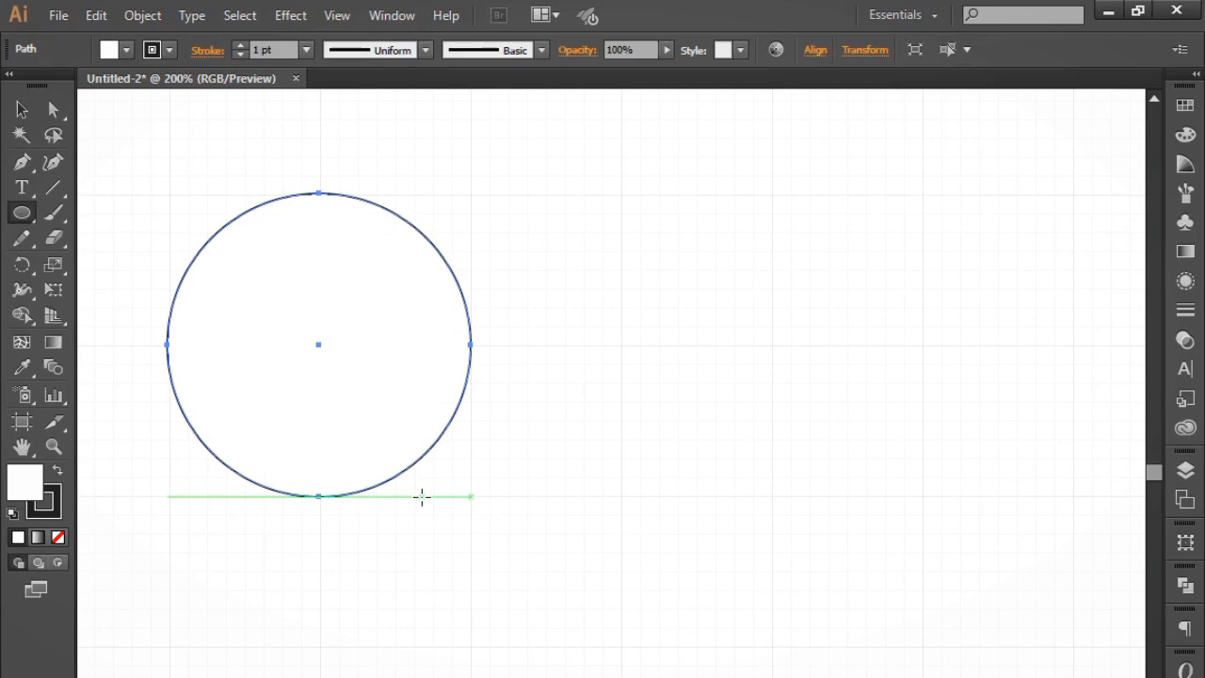
Remove the circle's fill and give it a black stroke
key("ctrl+minus")
left_click(31, 110)
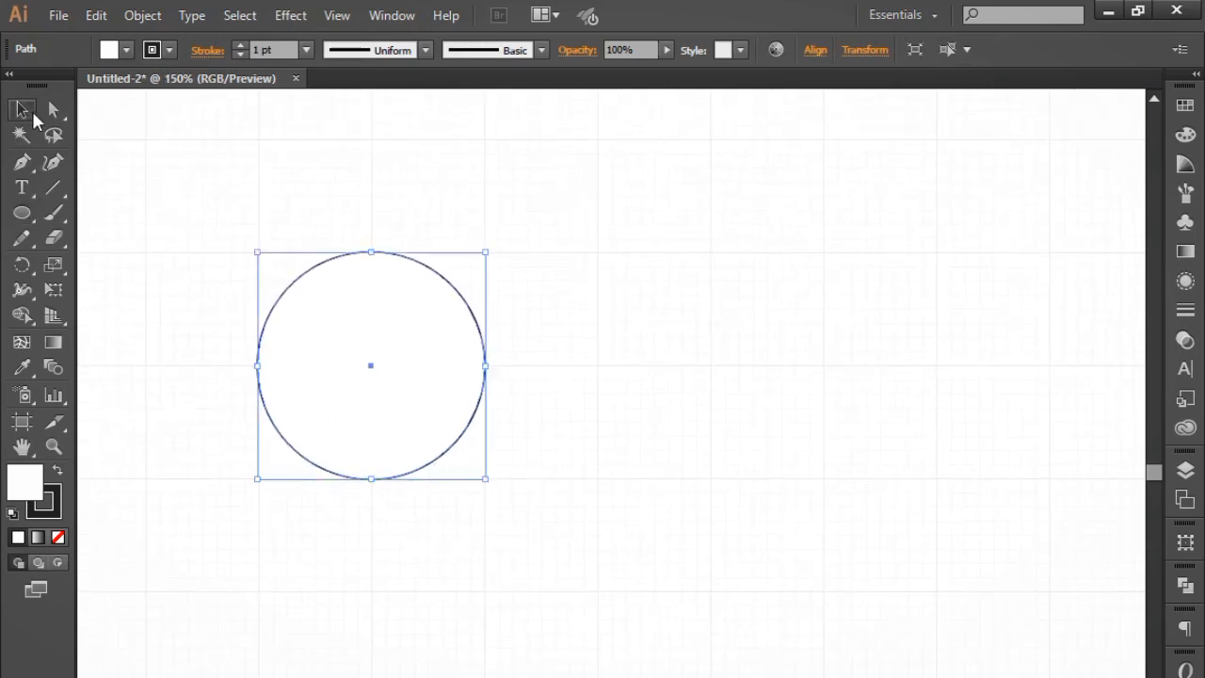
left_click_drag(612, 409, 584, 398)
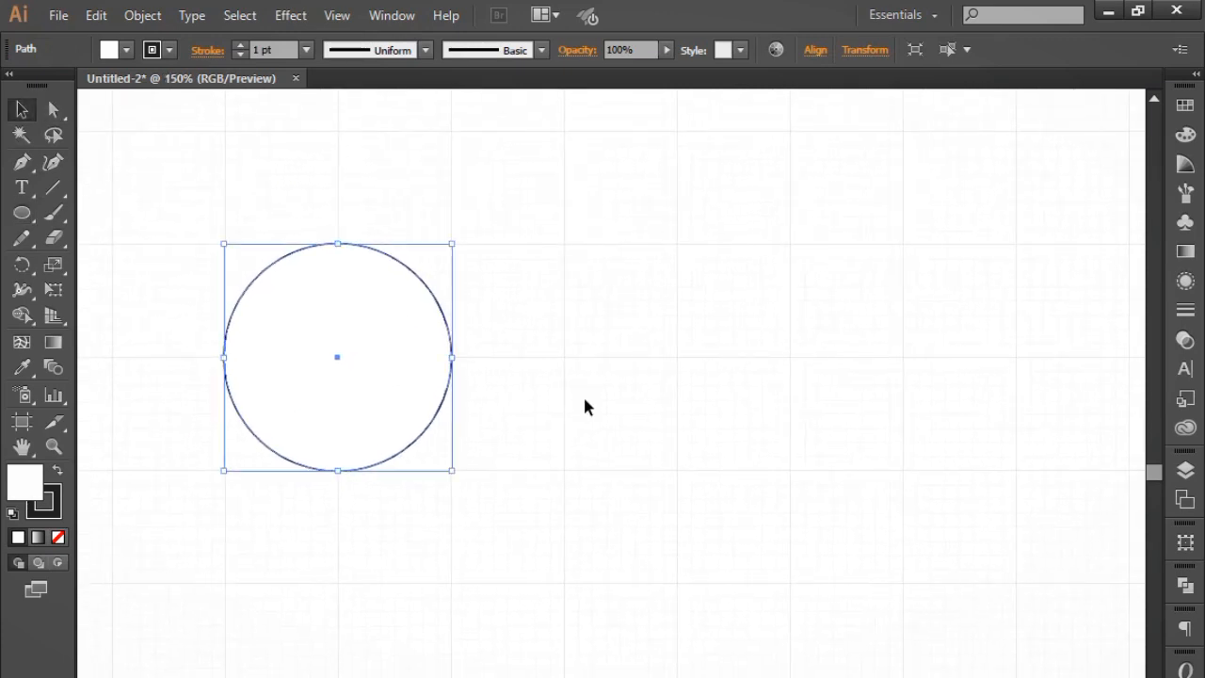
key("ctrl+shift+b")
key("ctrl+shift+b")
left_click(57, 502)
key("slash")
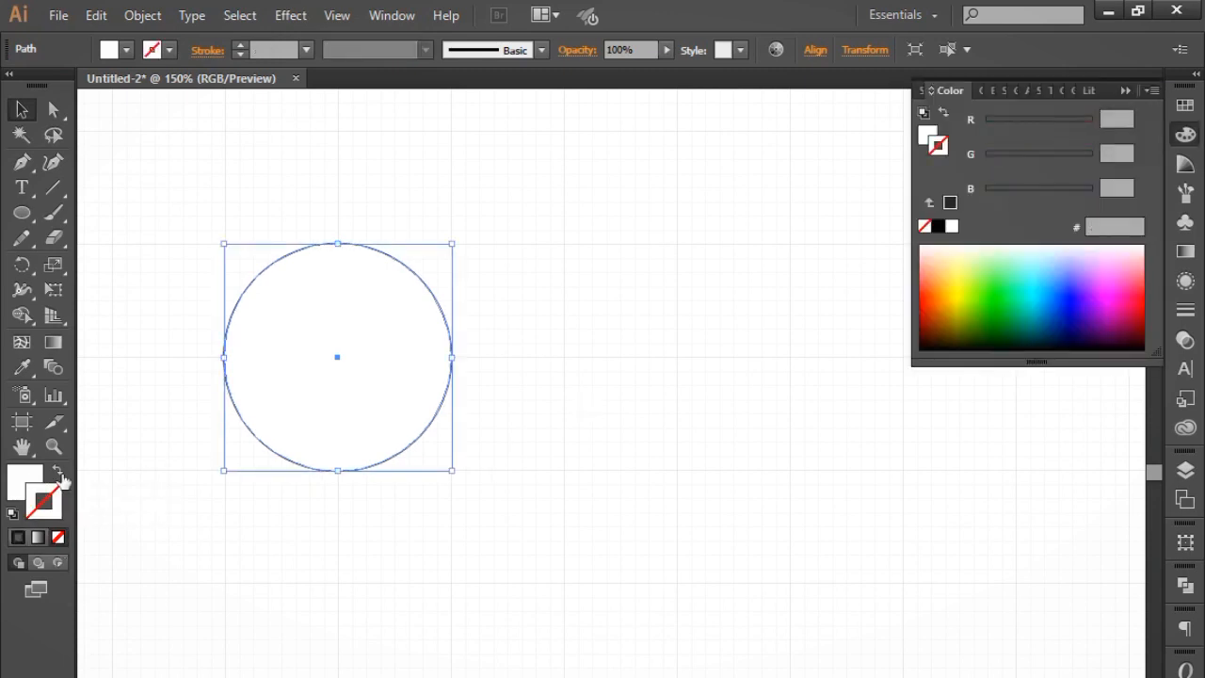
left_click(58, 470)
left_click(938, 226)
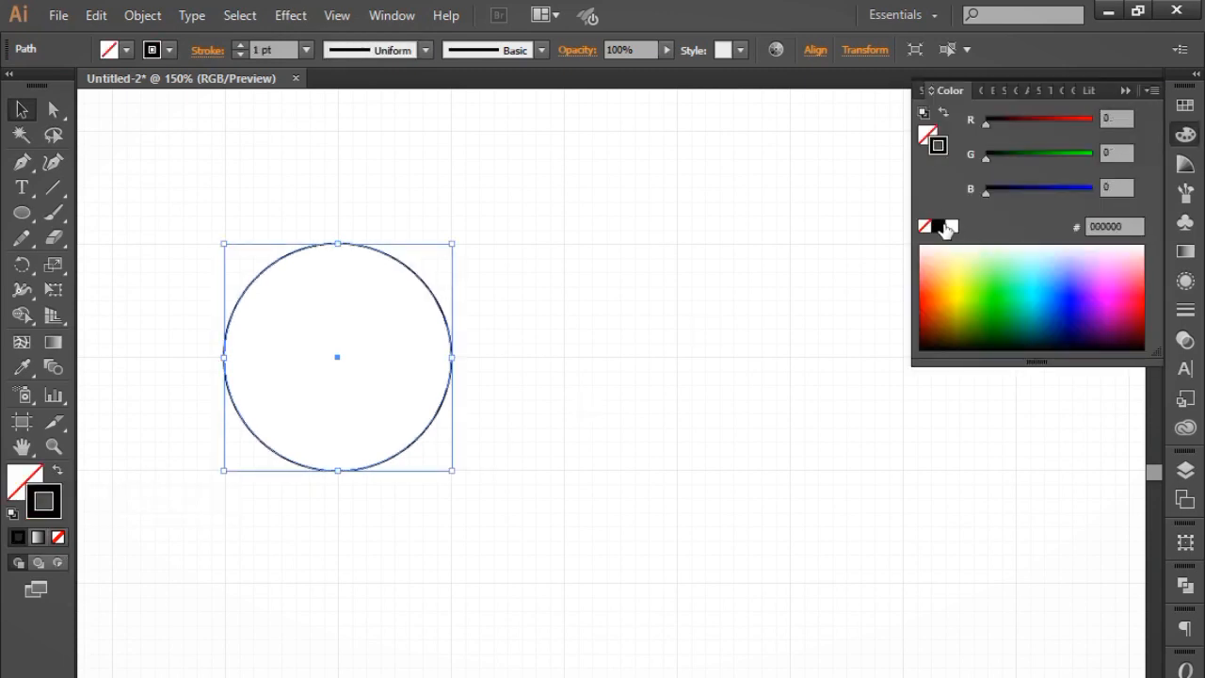
left_click(1126, 90)
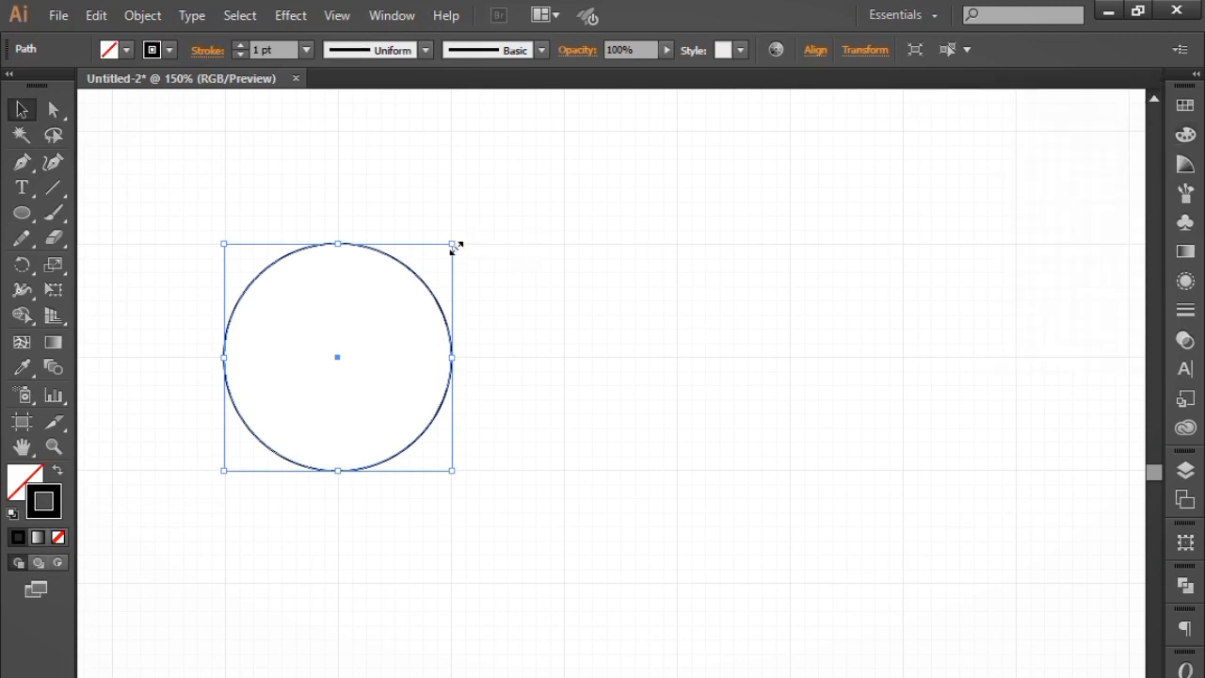
Add three progressively larger, evenly spaced concentric copies of the circle, each scaled proportionally from the shared centre
left_click_drag(456, 242, 619, 134)
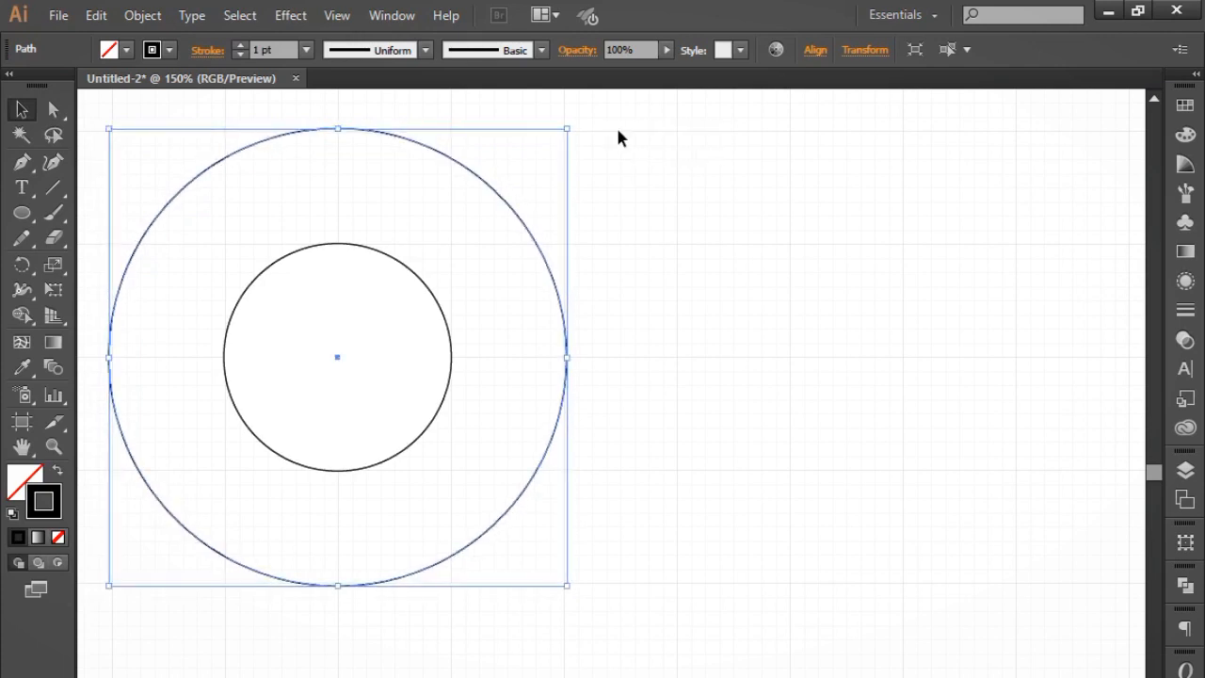
key("ctrl+1")
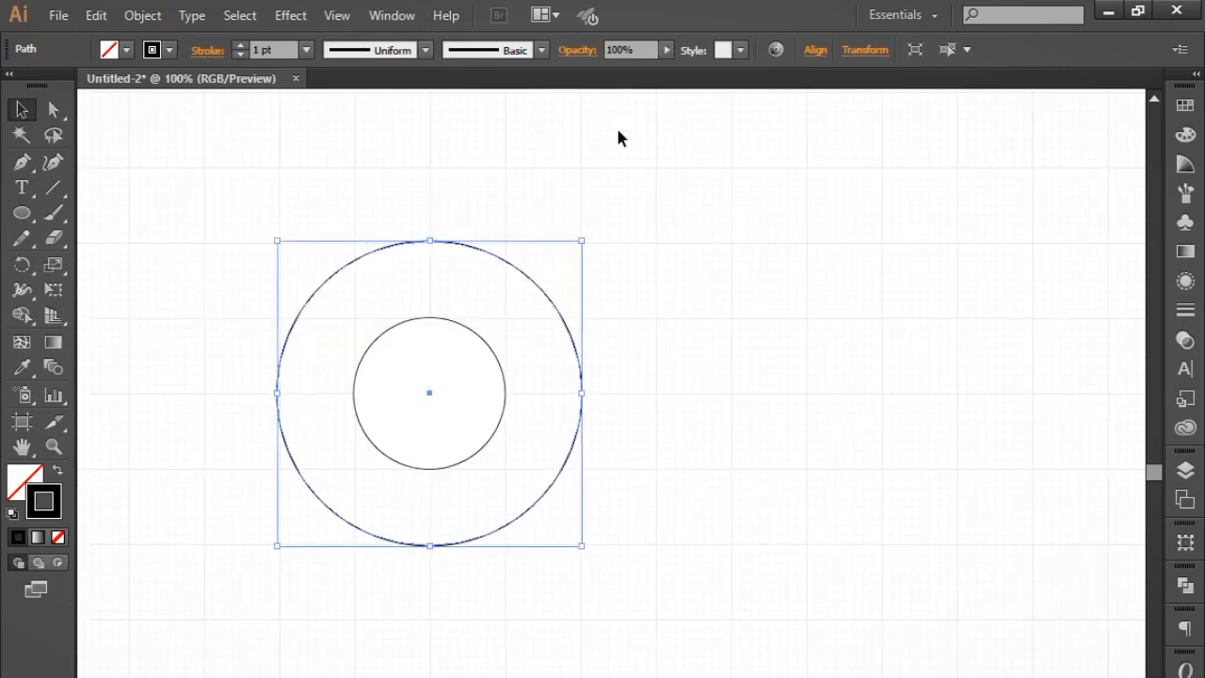
left_click_drag(663, 322, 621, 311)
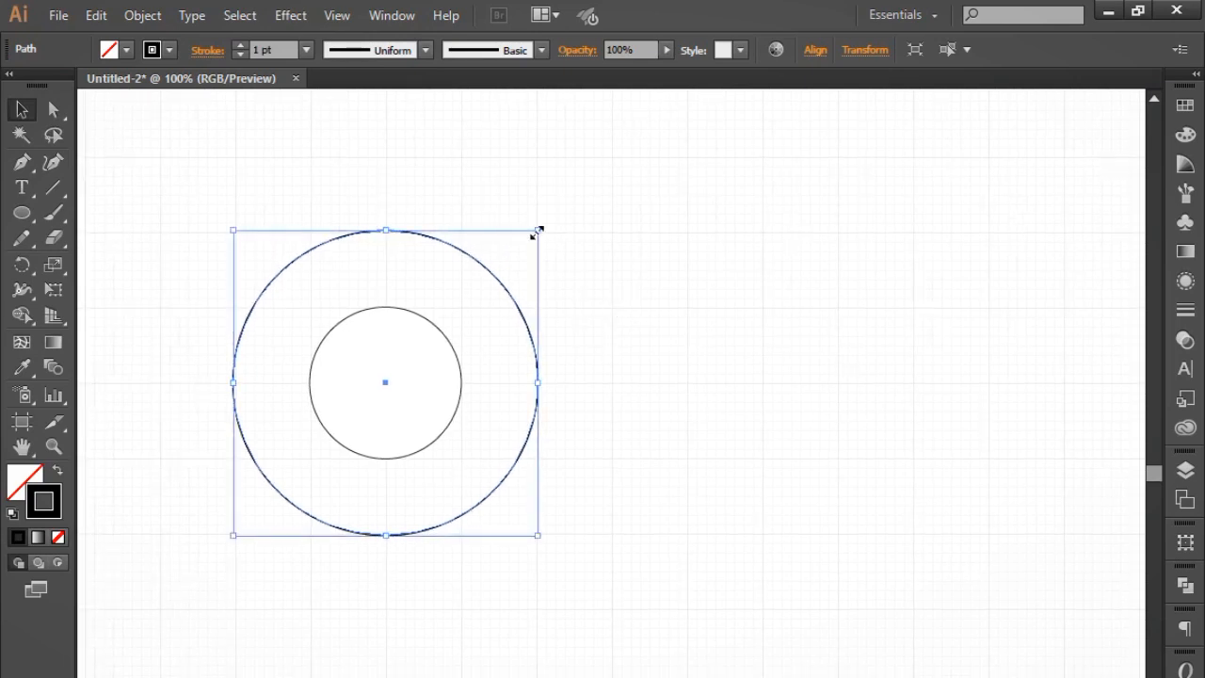
left_click_drag(538, 230, 633, 161)
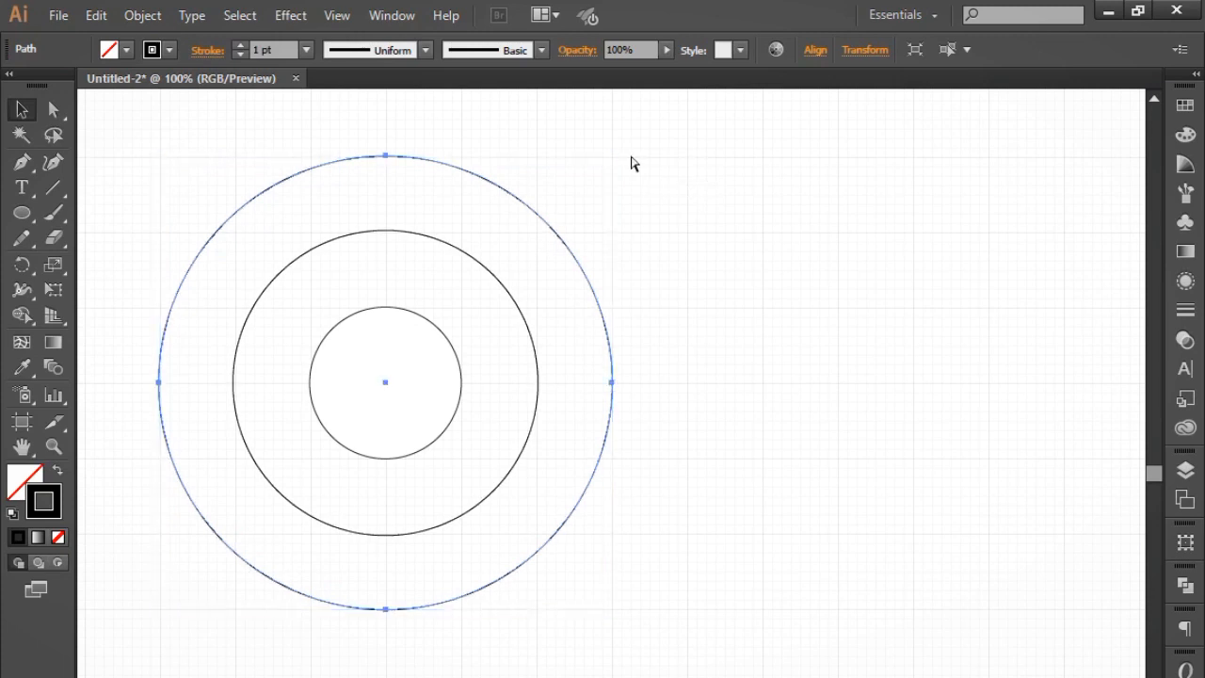
key("ctrl+minus")
left_click_drag(644, 283, 563, 290)
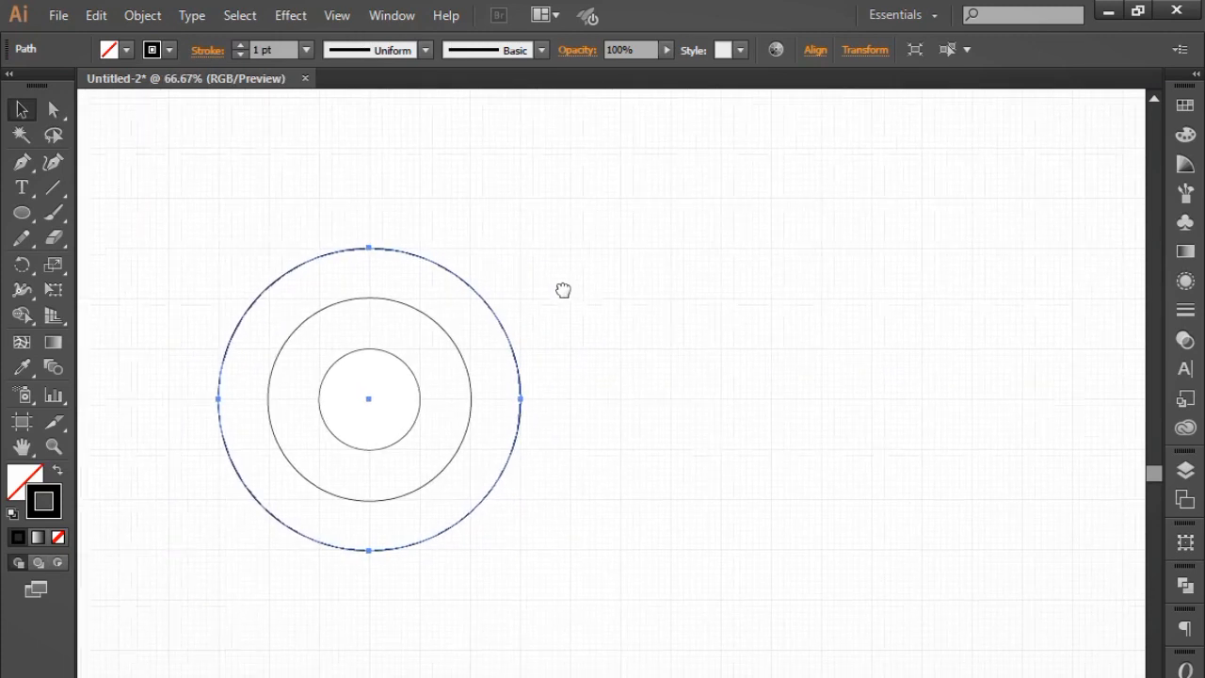
left_click_drag(519, 247, 585, 199)
left_click(708, 251)
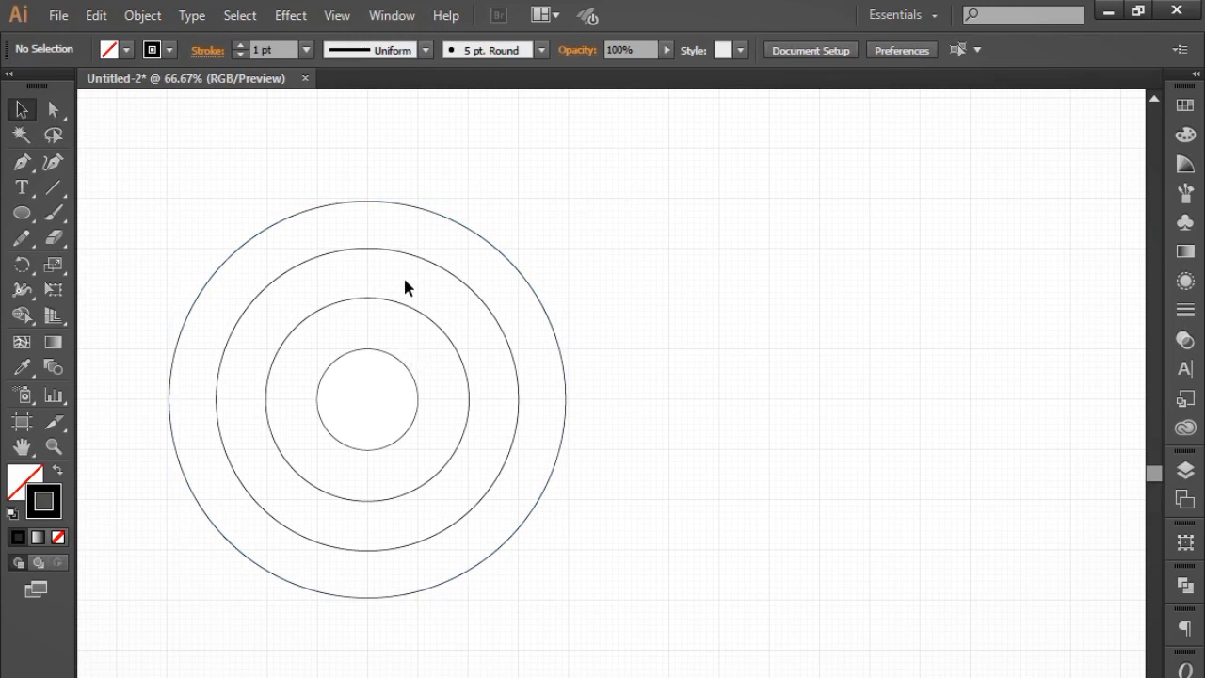
Duplicate all four concentric circles horizontally to the right, offset by three large grid squares so both sets overlap
left_click_drag(193, 193, 518, 622)
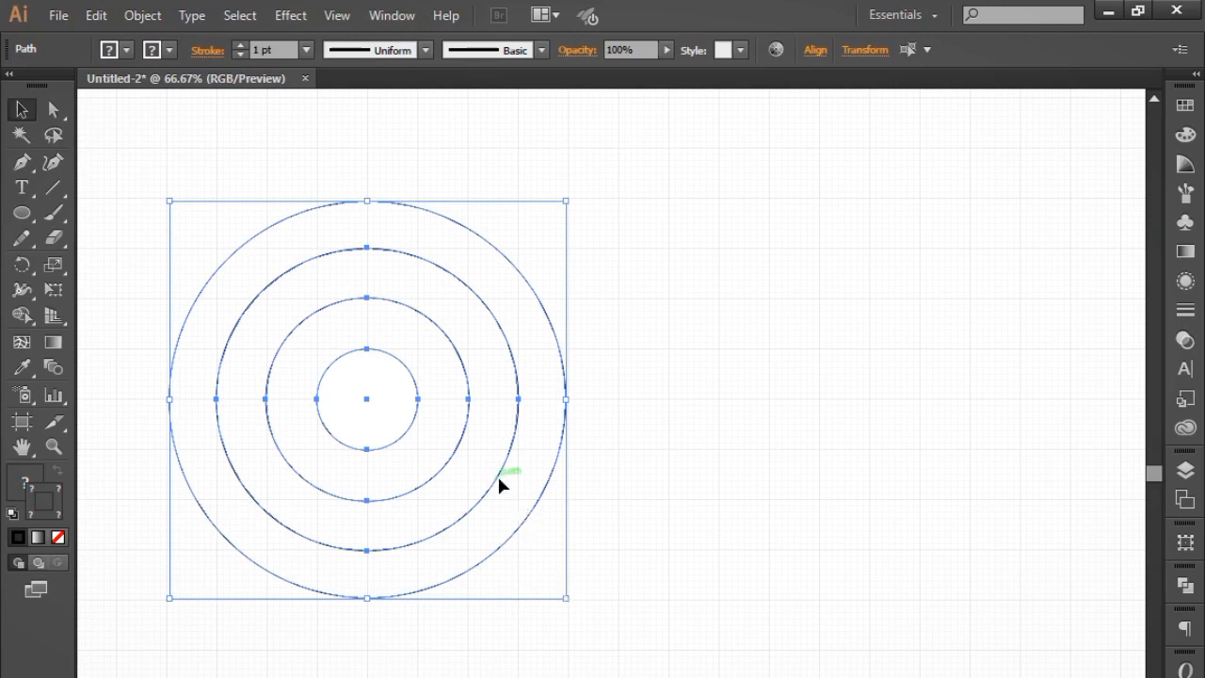
left_click_drag(581, 579, 326, 279)
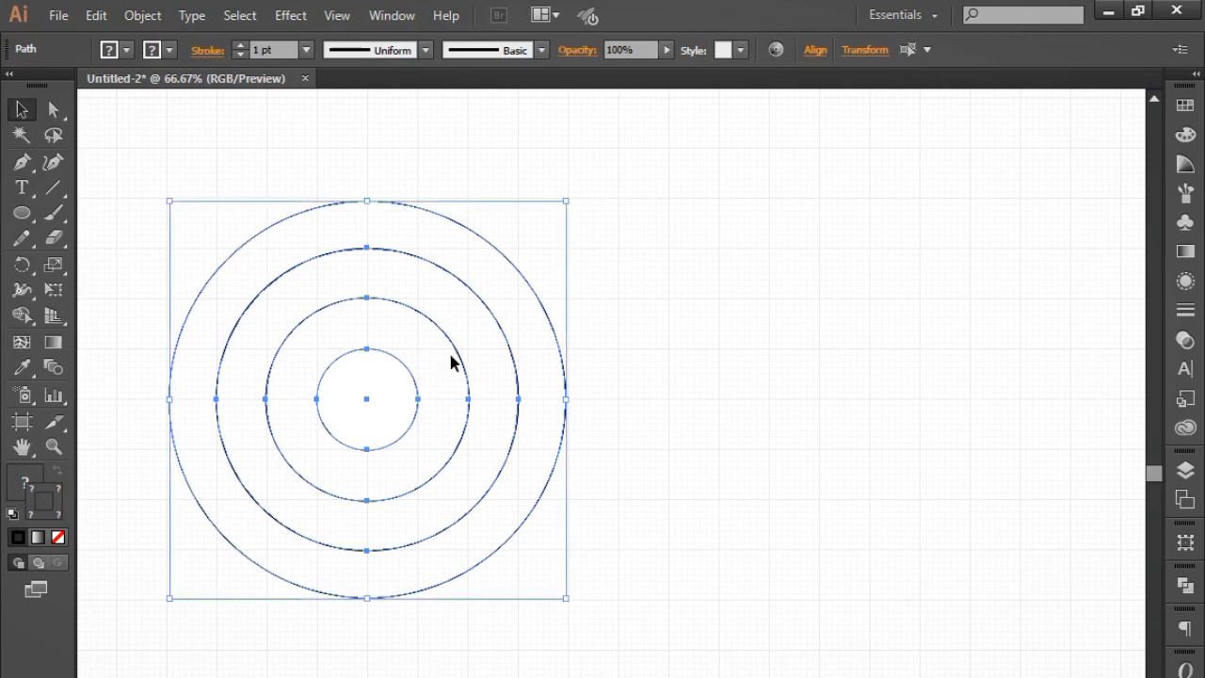
left_click_drag(460, 357, 608, 339)
key("ctrl+minus")
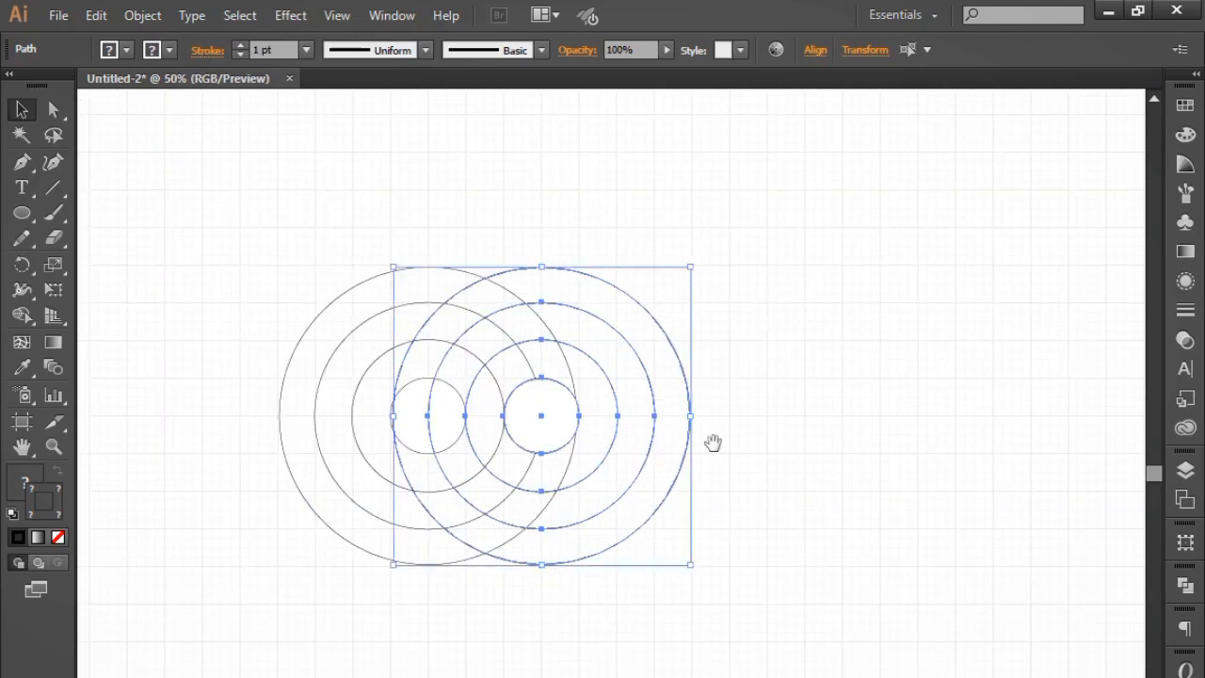
left_click_drag(713, 442, 562, 417)
Remove the fill from every circle in both overlapping sets
left_click_drag(194, 173, 342, 506)
key("ctrl+minus")
left_click(384, 524)
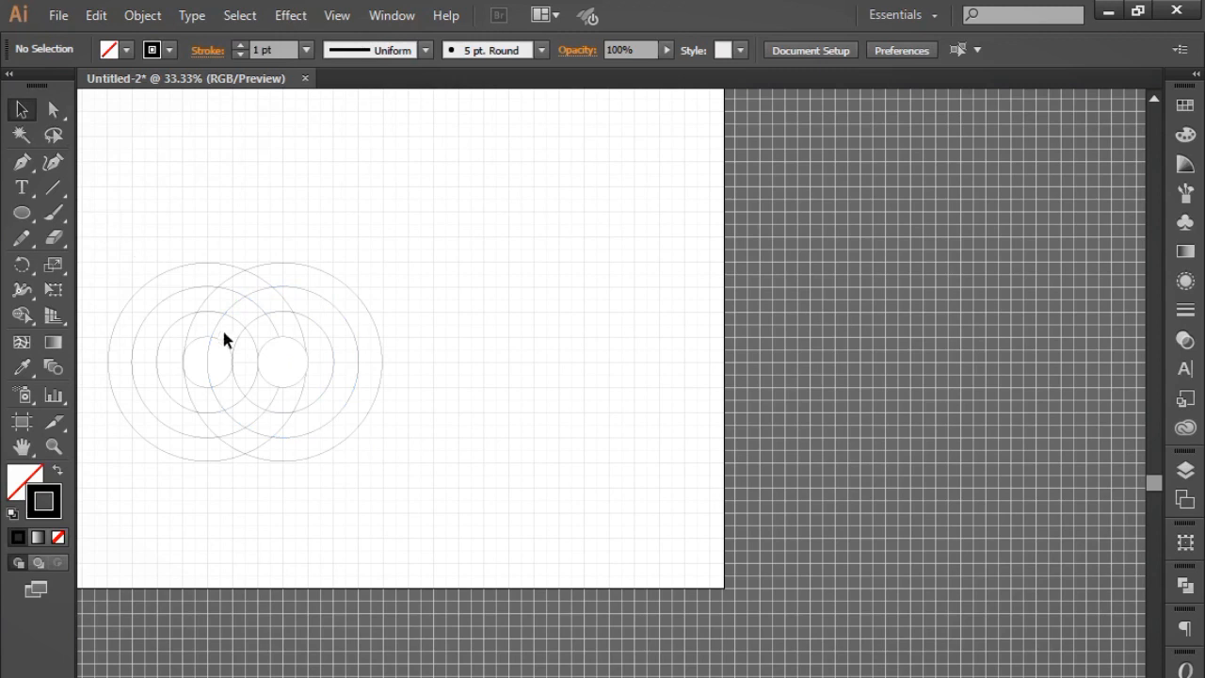
left_click_drag(140, 231, 368, 519)
left_click(27, 485)
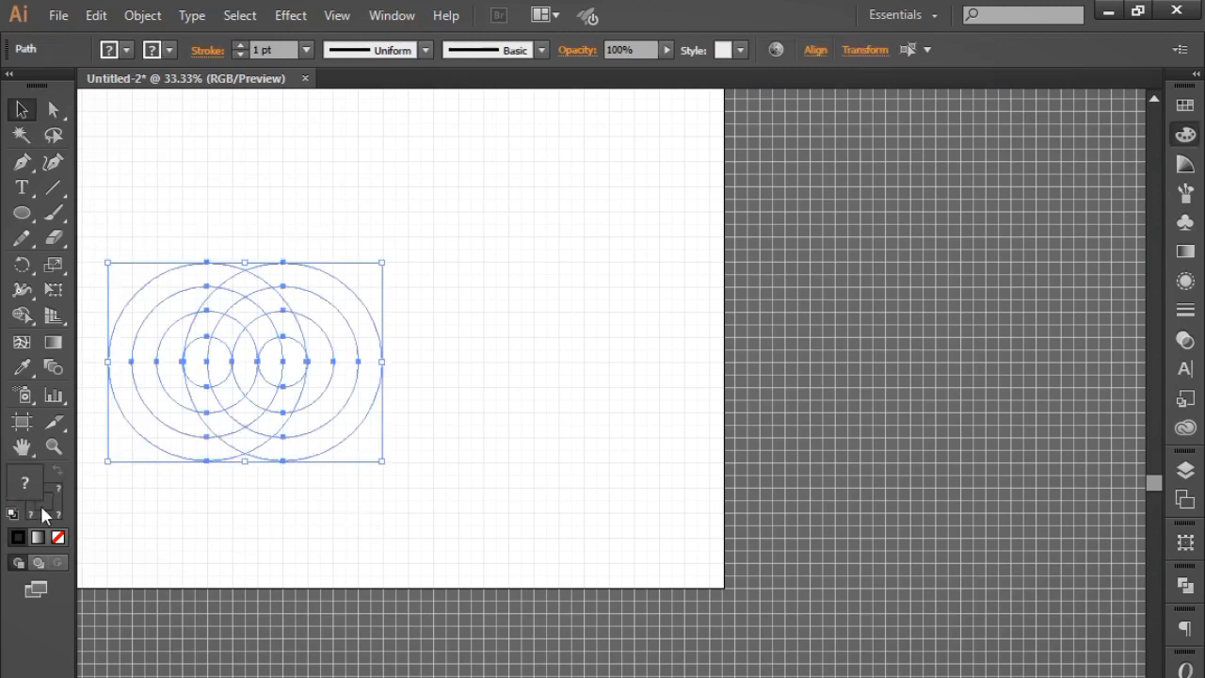
left_click(56, 537)
left_click(55, 514)
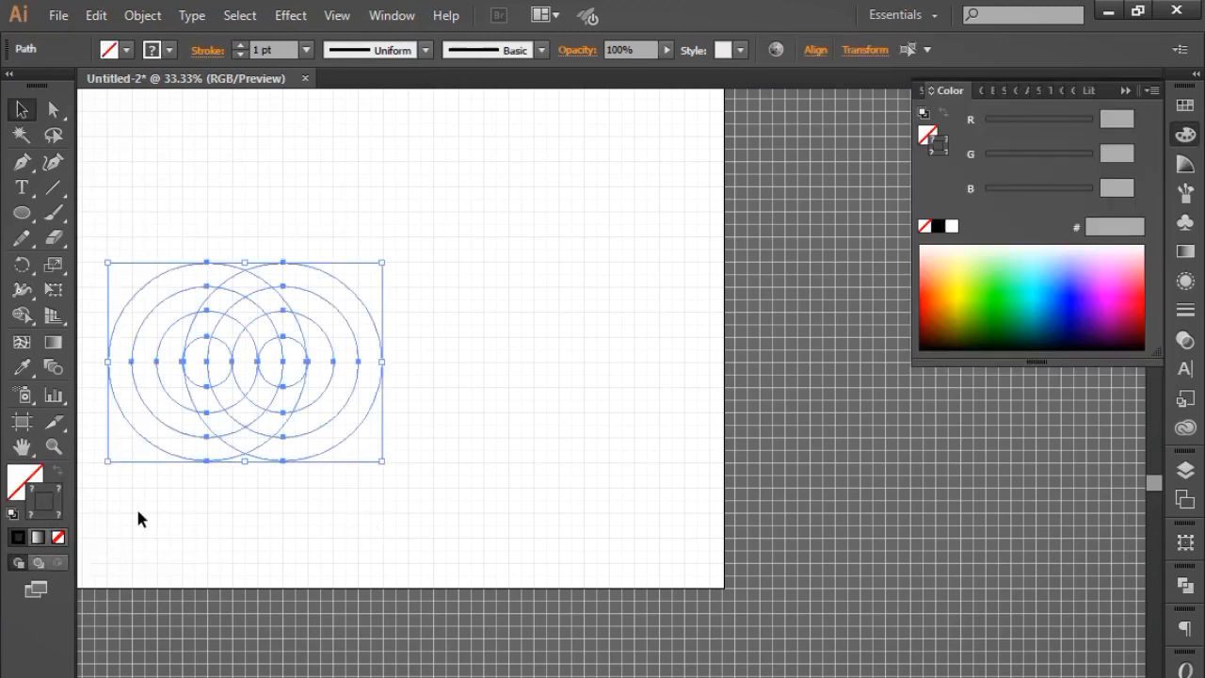
left_click(169, 507)
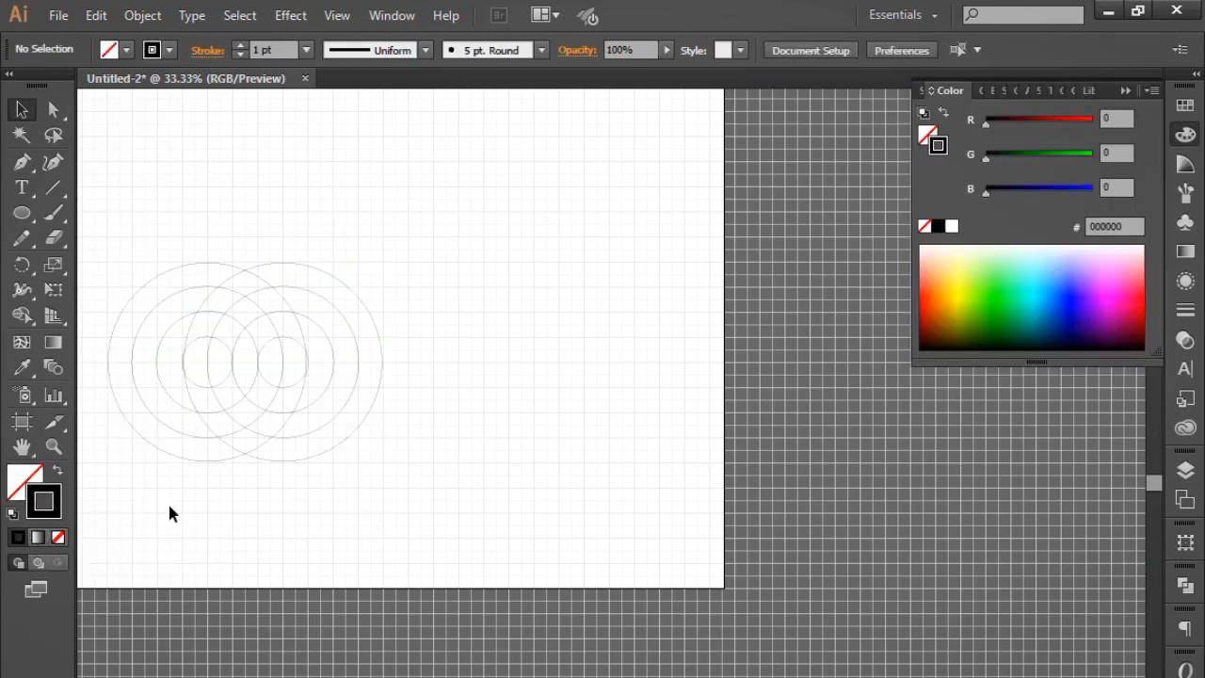
Draw a vertical line across the circles, touching the right edge of the right set's smallest circle
left_click(54, 188)
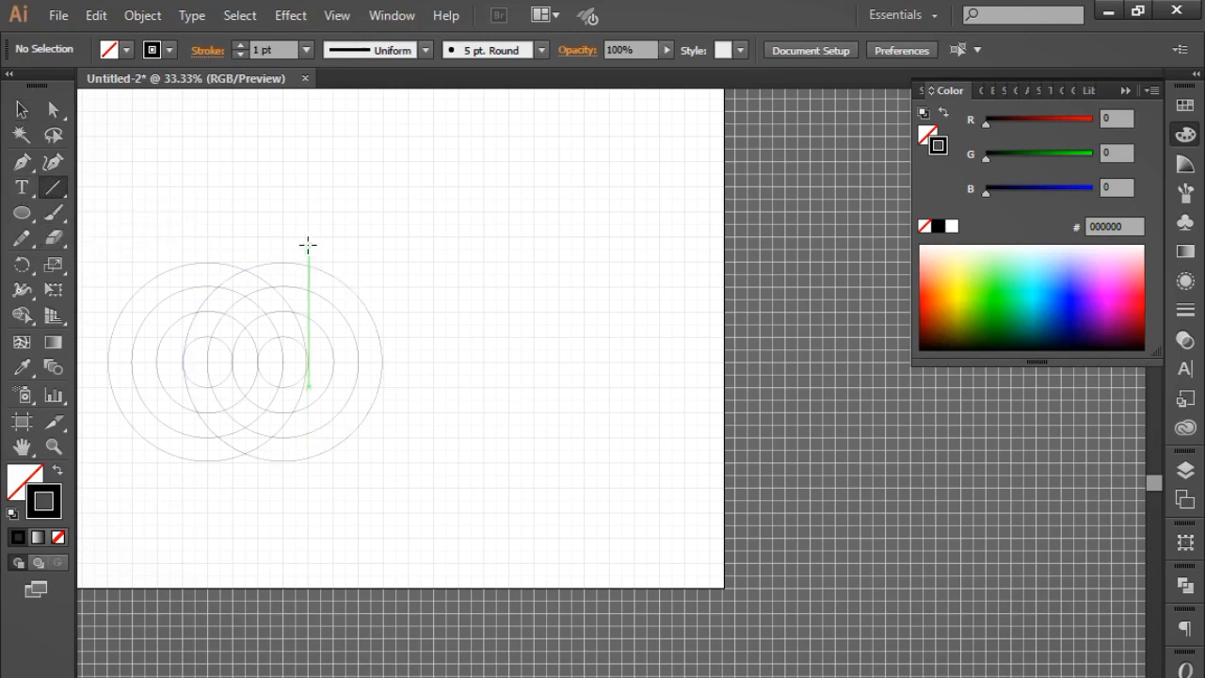
left_click_drag(308, 245, 307, 483)
left_click(21, 110)
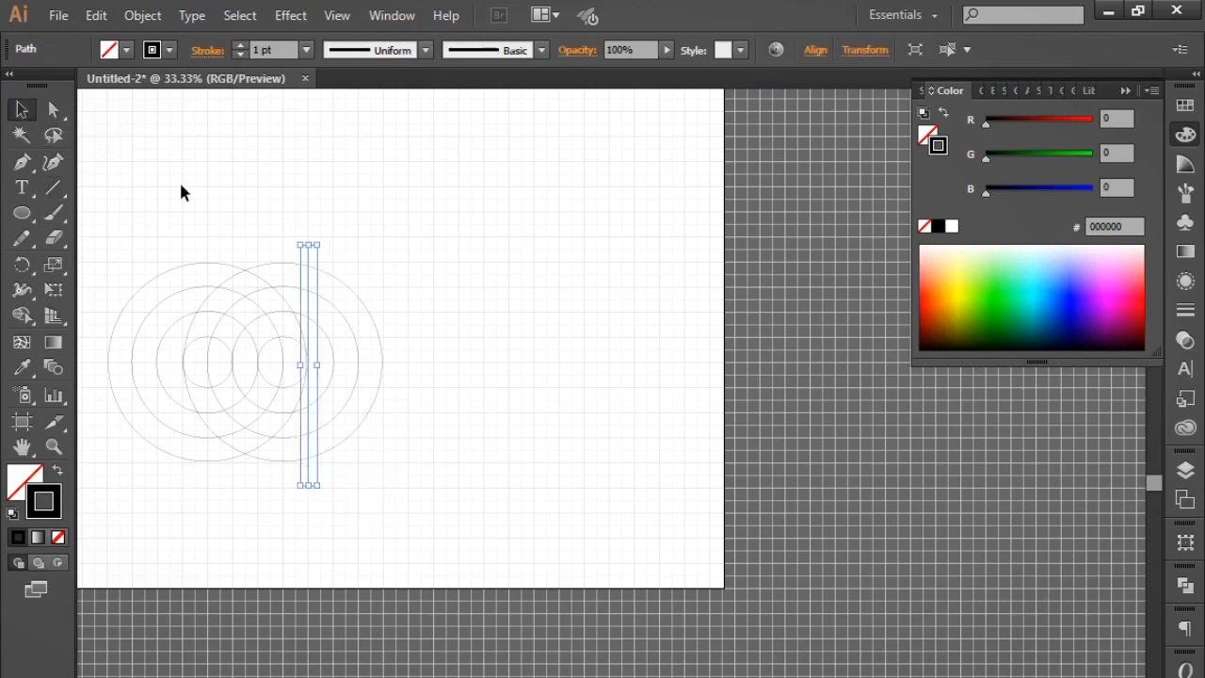
left_click(182, 183)
Copy the vertical line to the right set's centre, then copy both lines to the left edge and centre of the left set's smallest circle
left_click_drag(310, 246, 284, 249)
left_click(291, 198)
left_click_drag(288, 218, 348, 237)
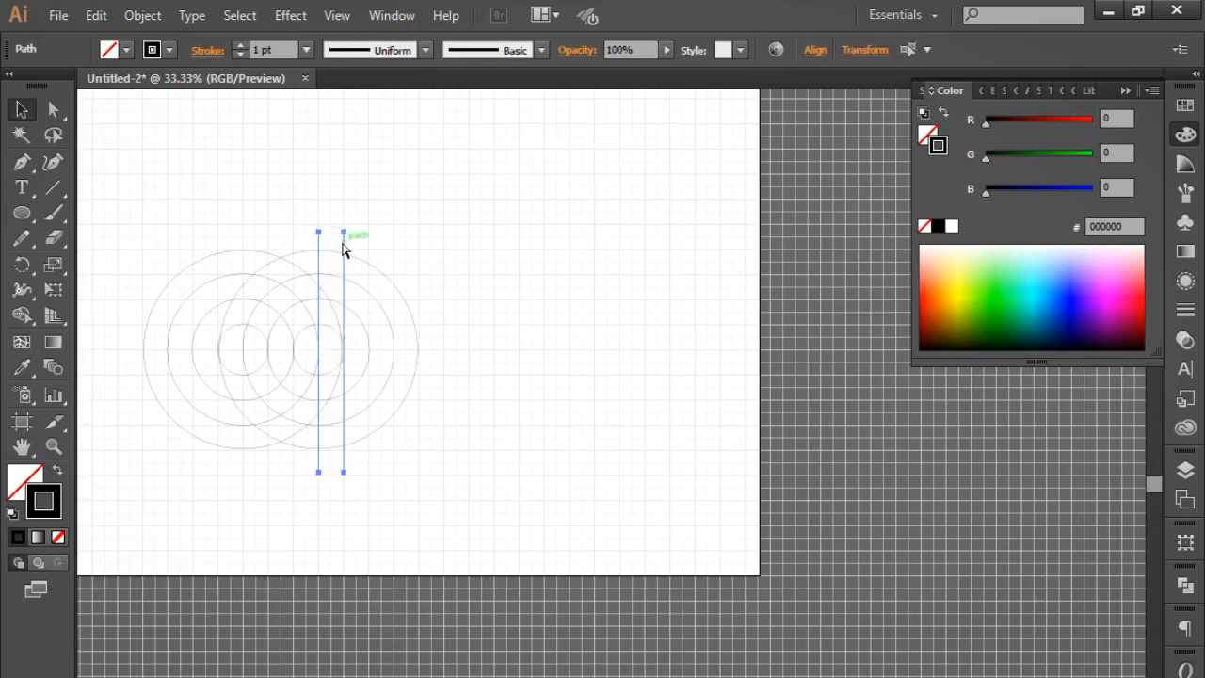
left_click_drag(341, 247, 242, 255)
left_click(233, 186)
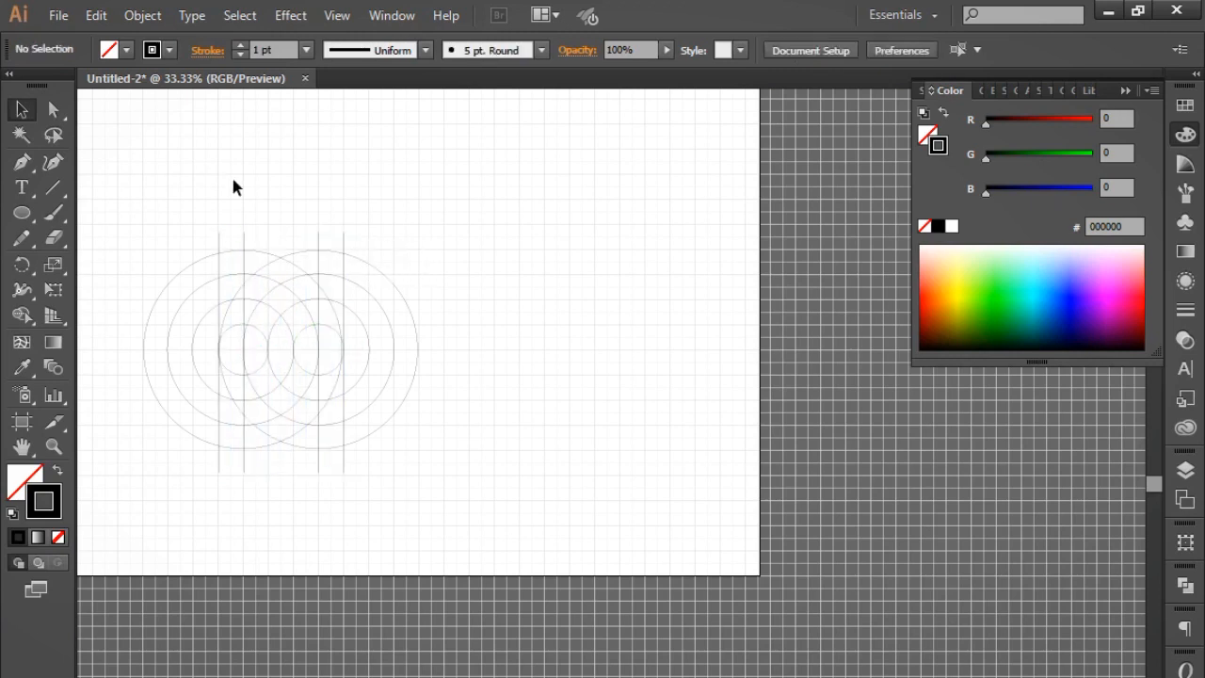
Draw a horizontal line across both circle sets, touching the tops of the second-smallest circles
left_click(53, 187)
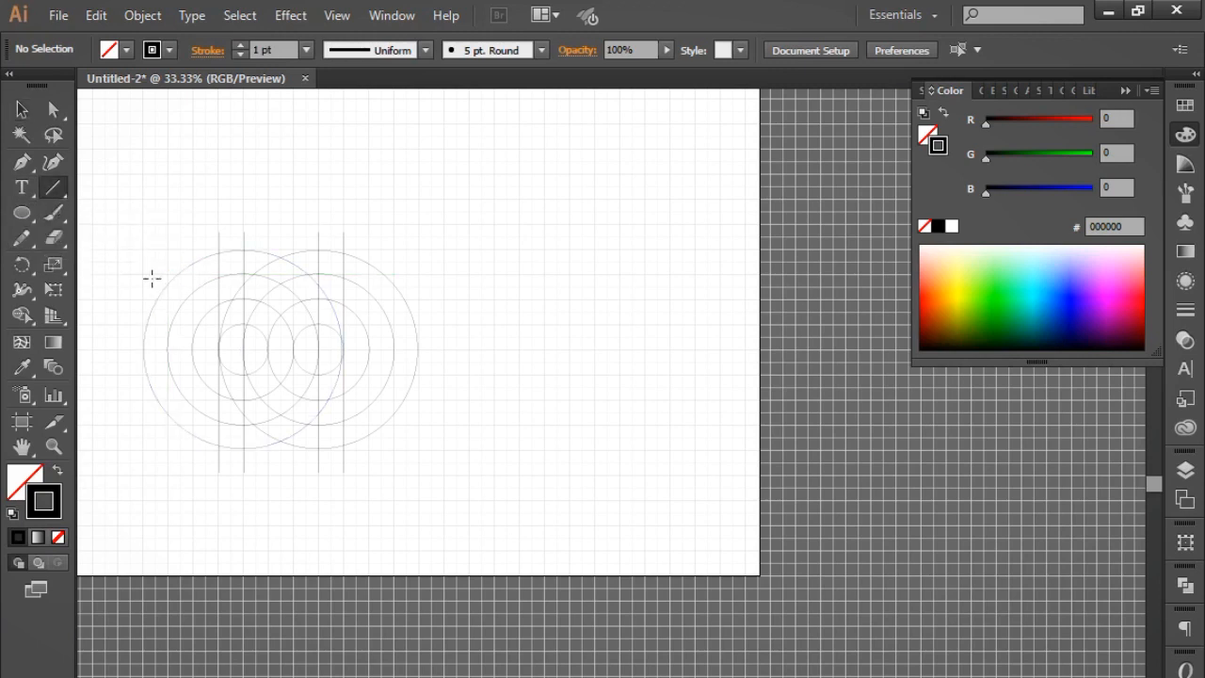
left_click(152, 271)
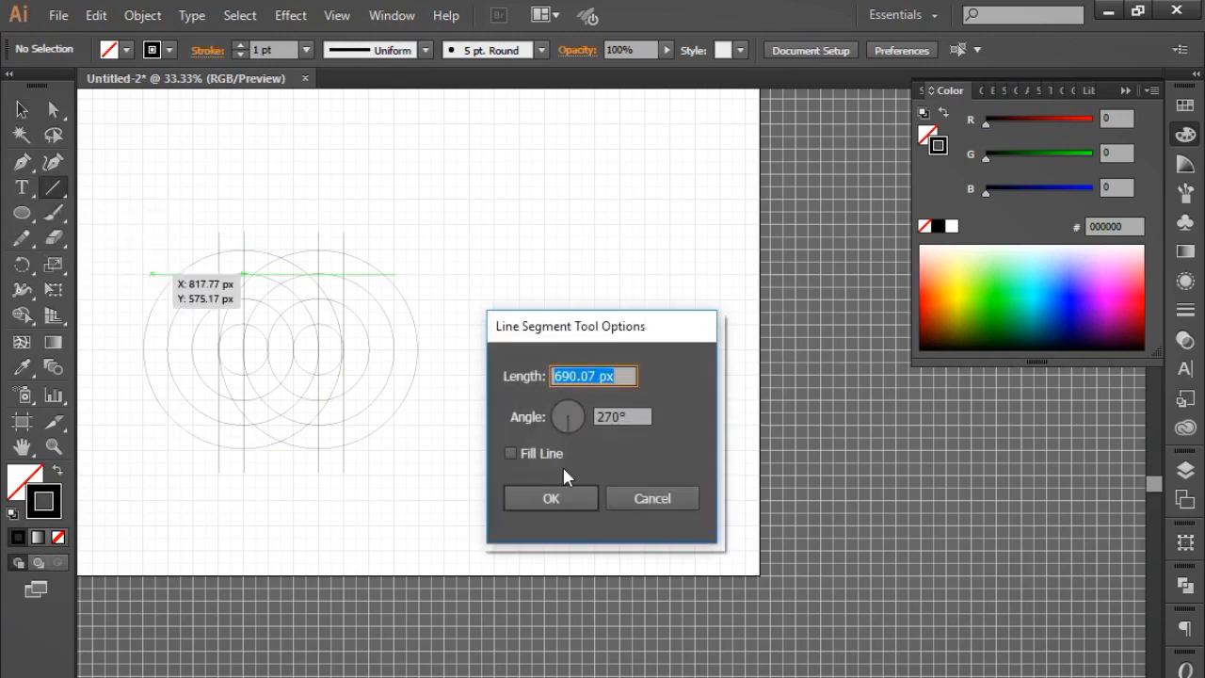
key("Escape")
left_click_drag(143, 273, 451, 280)
left_click(424, 299)
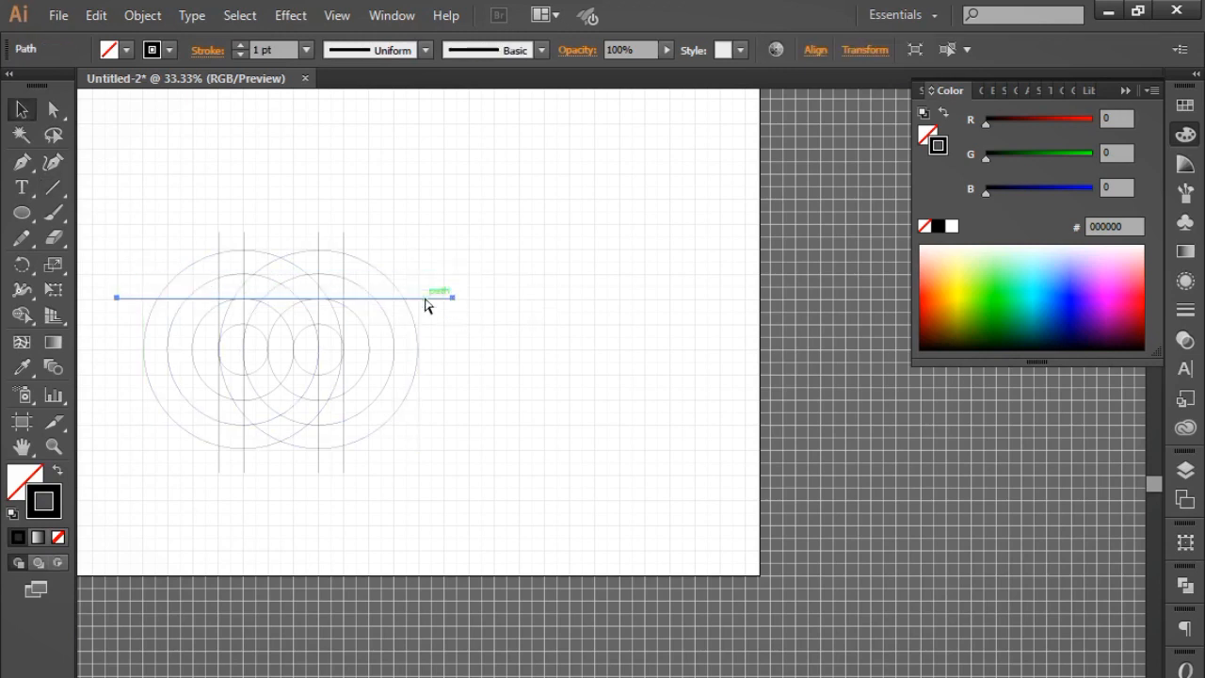
Duplicate the horizontal line downward four times at one-grid-square intervals, ending at the bottoms of the second-smallest circles
left_click_drag(424, 303, 450, 349)
left_click(445, 325)
key("ctrl+d")
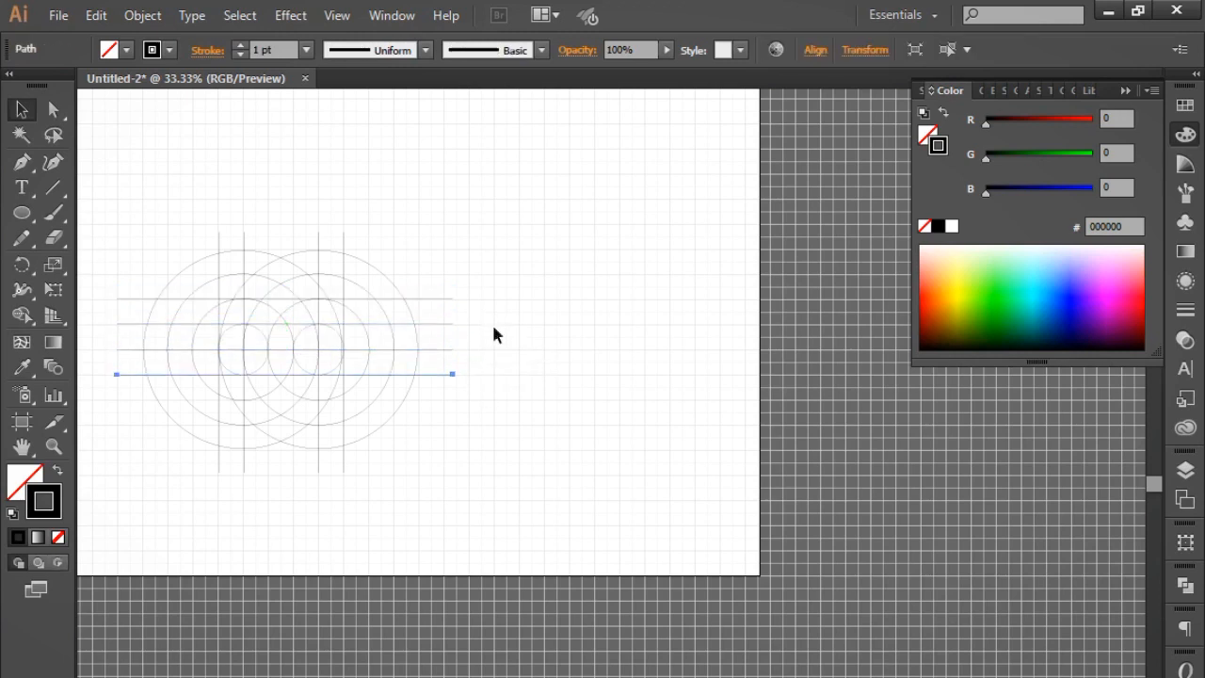
key("ctrl")
key("ctrl+d")
left_click(515, 322)
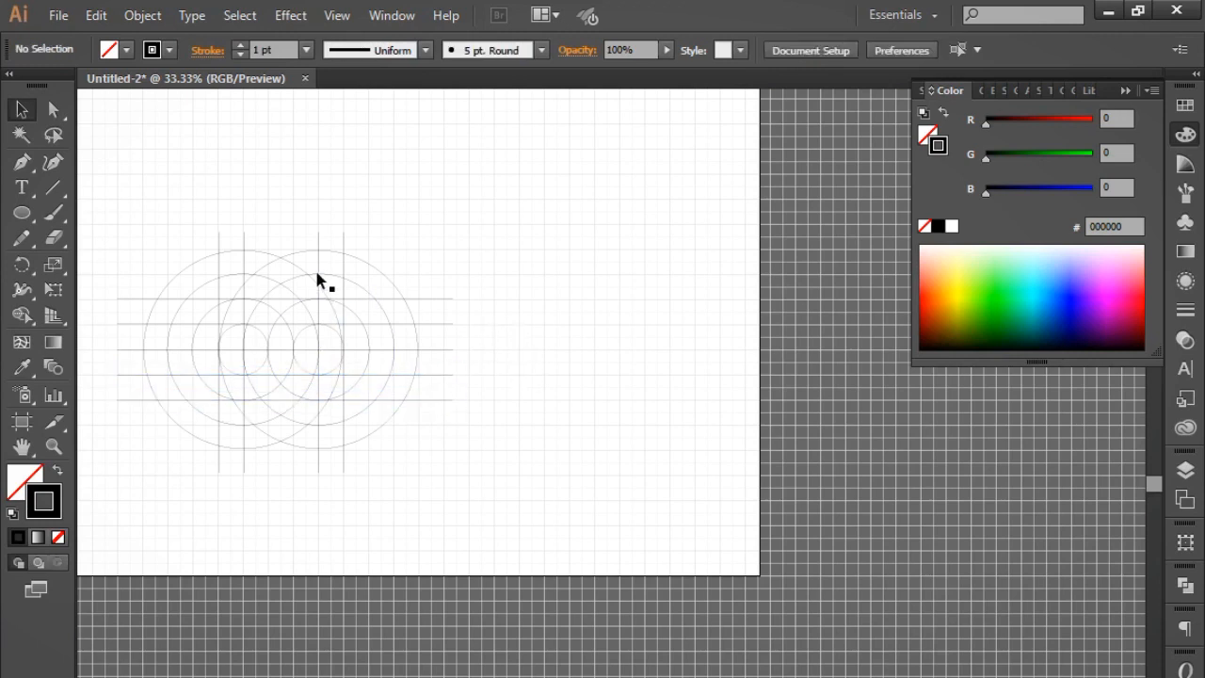
Set the stroke weight of all circles and lines to 2 pt
left_click_drag(142, 186, 435, 525)
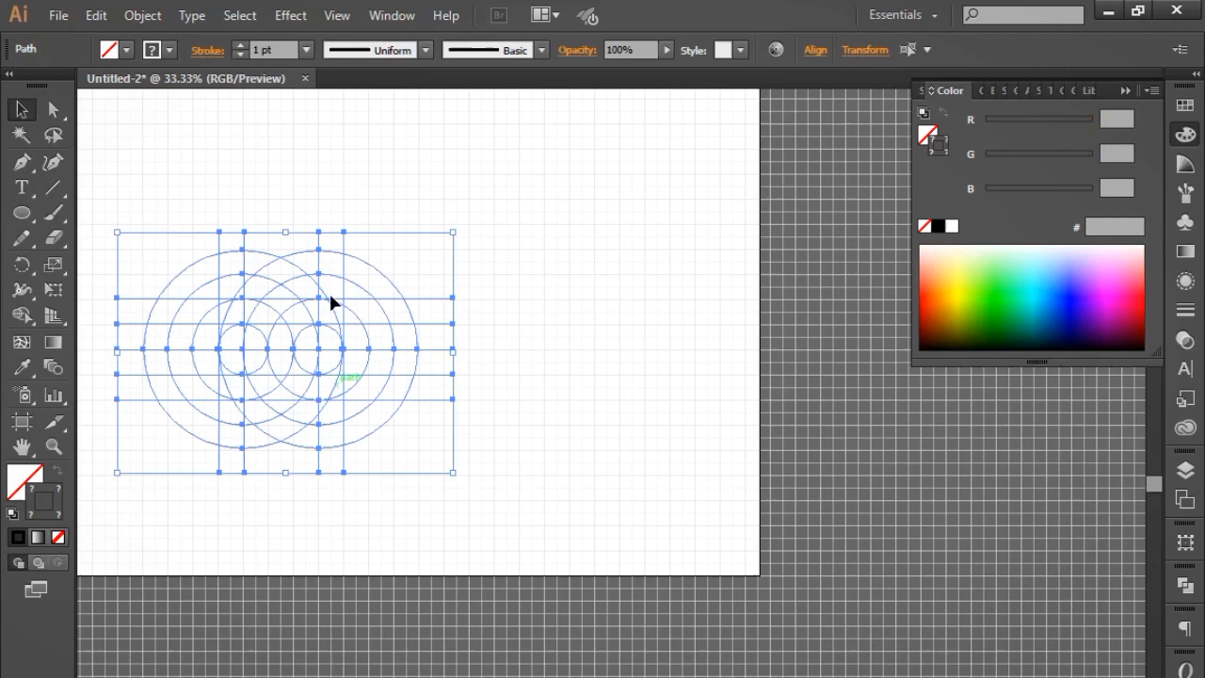
left_click(306, 50)
left_click(326, 167)
left_click(349, 201)
scroll(349, 202, "down", 1)
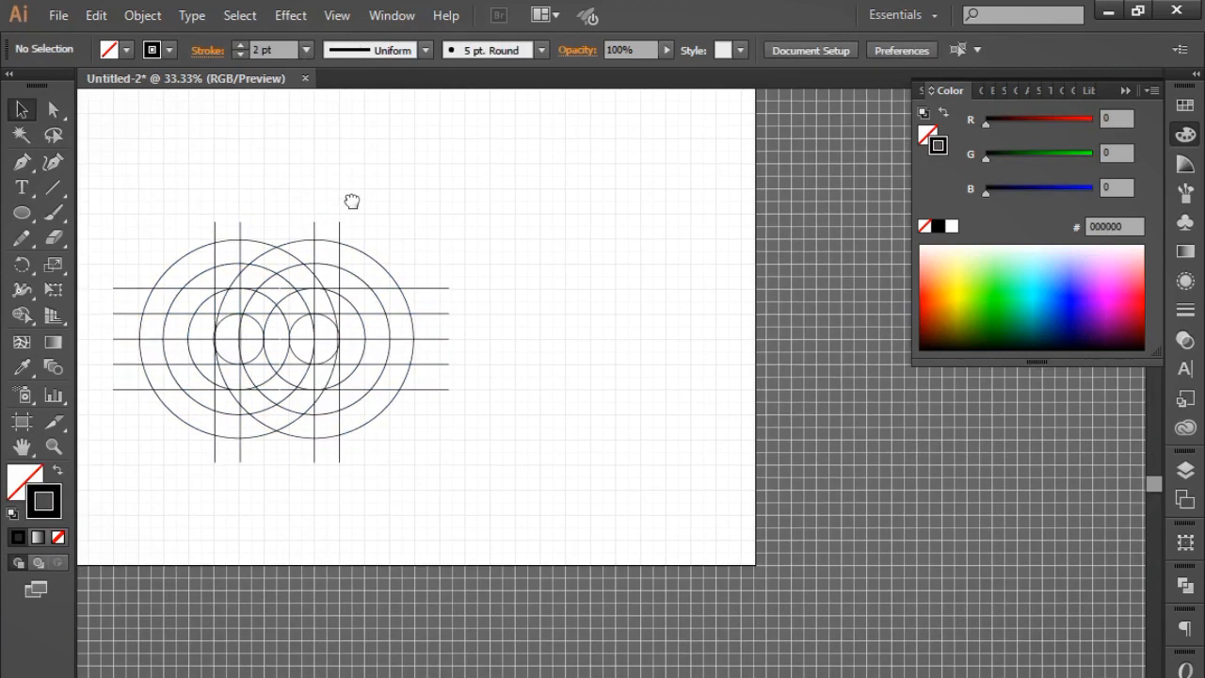
Select all circles and lines for the Shape Builder tool and set the fill colour to 231F20
left_click_drag(208, 254, 417, 486)
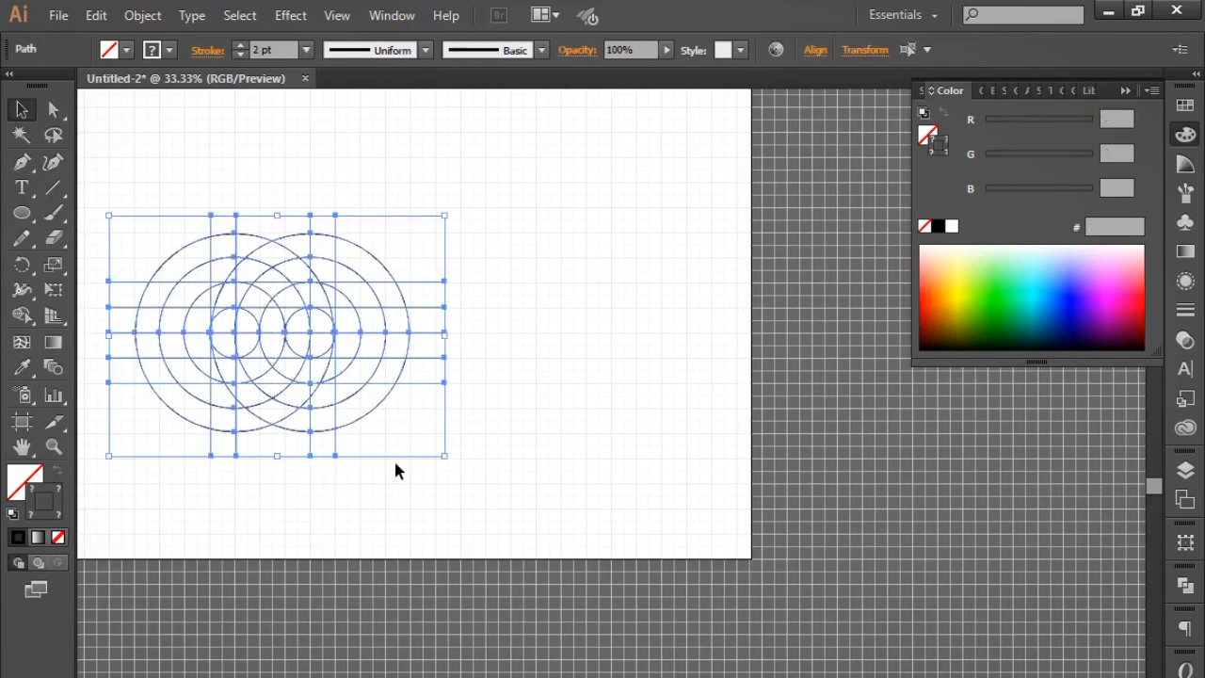
left_click(24, 319)
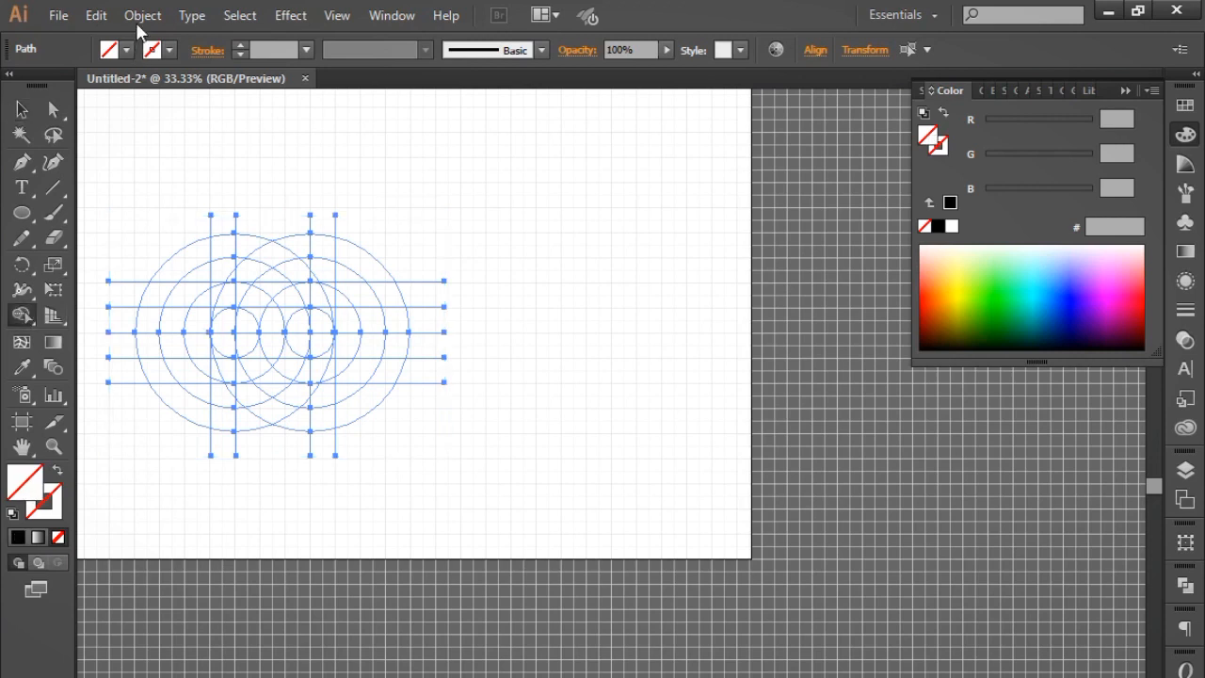
left_click(126, 49)
left_click(60, 84)
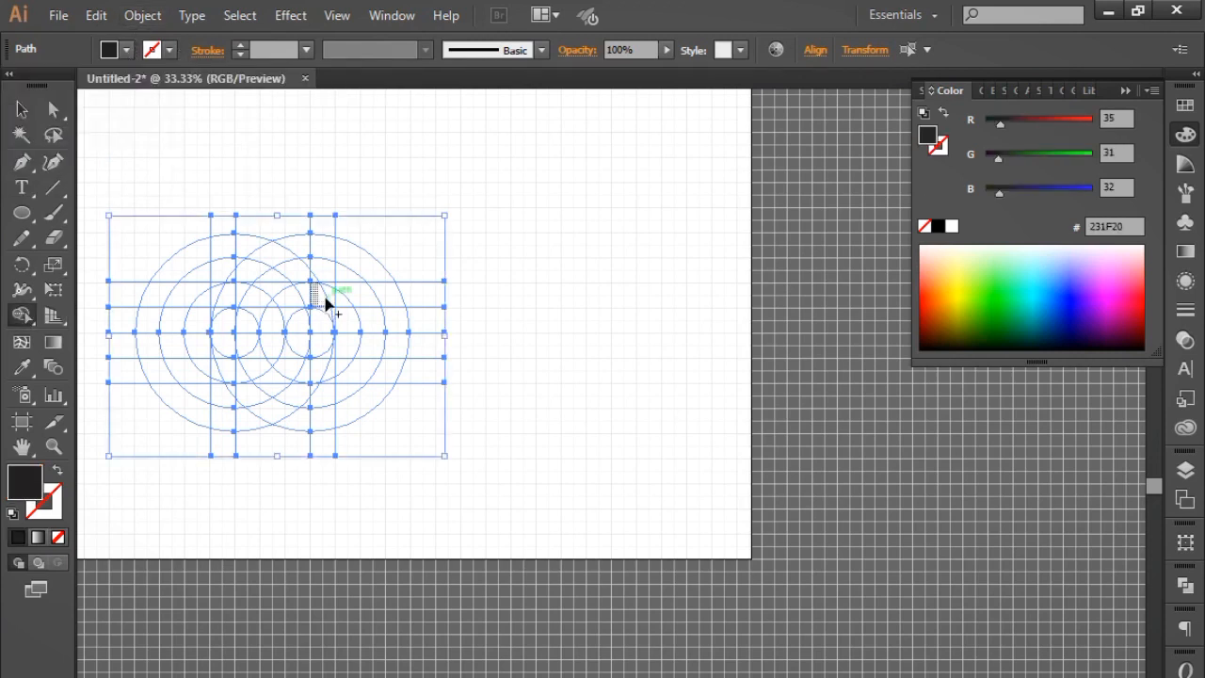
Merge the regions forming the S-curve's upper half, from the rightmost vertical line around the right smallest circle to the horizontal centre line
key("ctrl+plus")
key("ctrl+plus")
left_click_drag(274, 266, 566, 439)
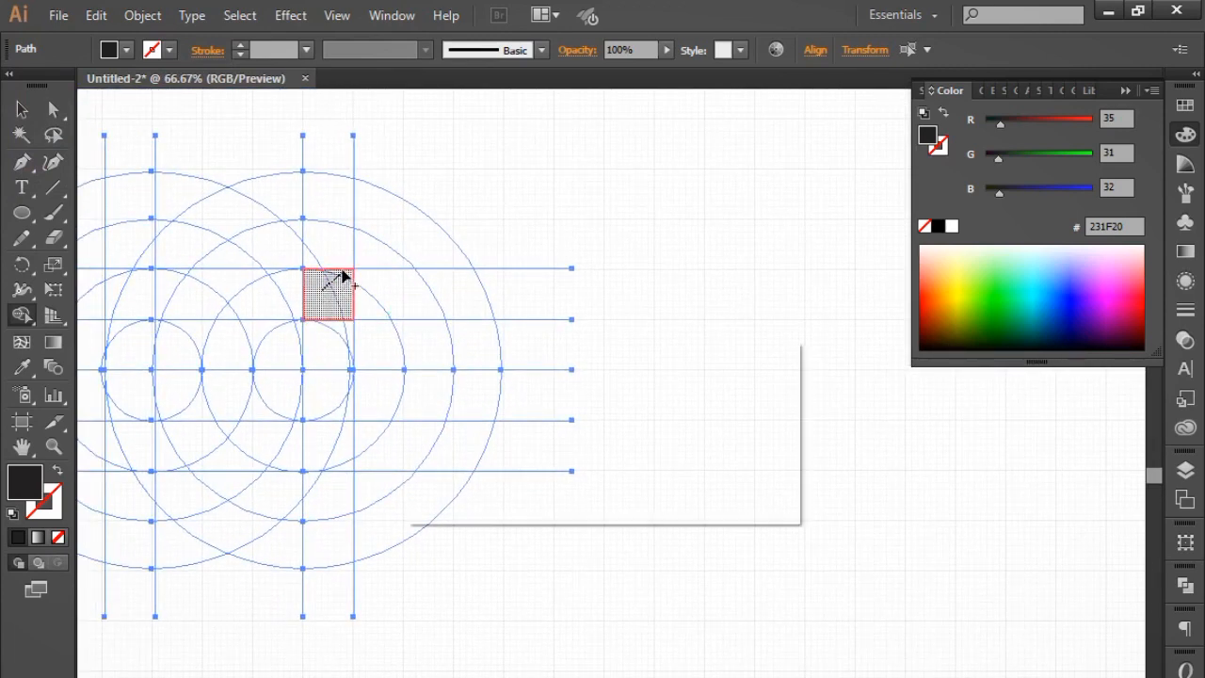
left_click(342, 278)
left_click(266, 304)
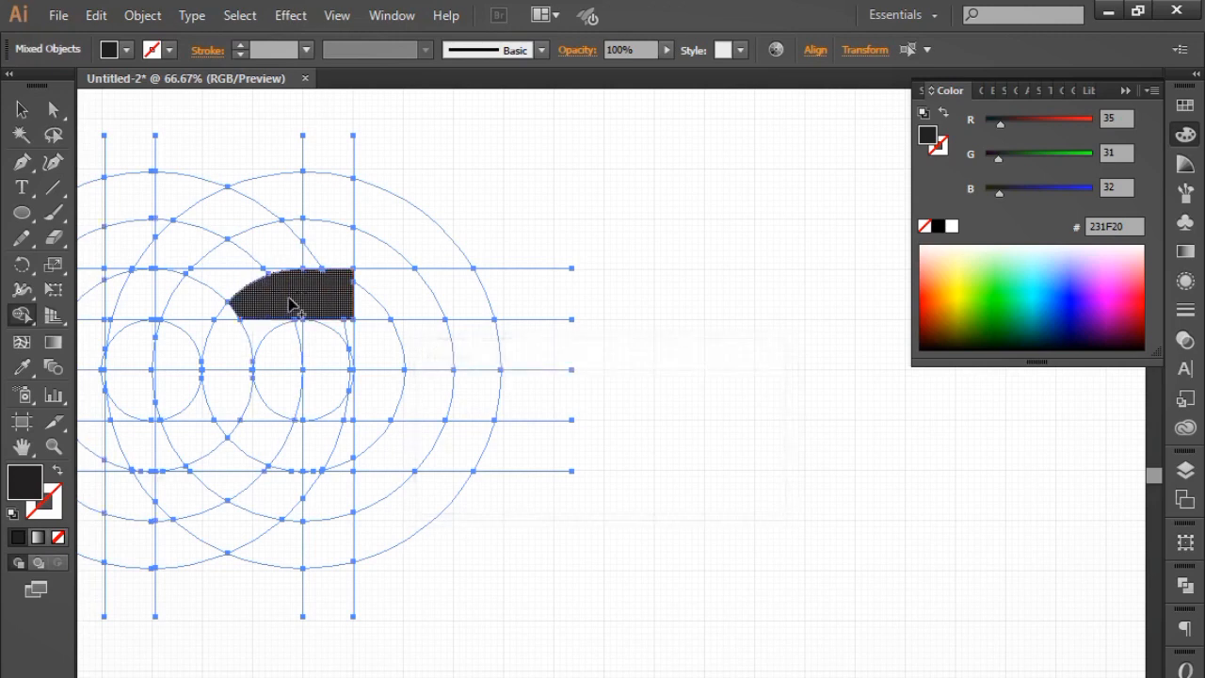
left_click(255, 336)
left_click(233, 354)
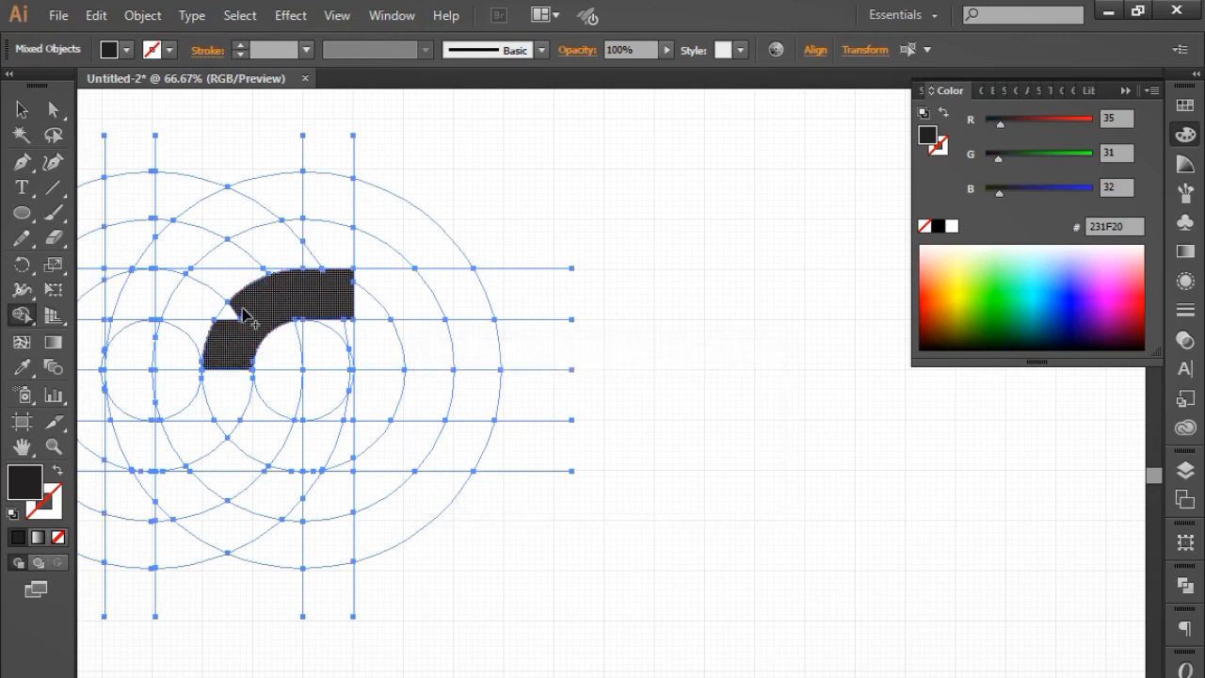
left_click_drag(242, 349, 272, 297)
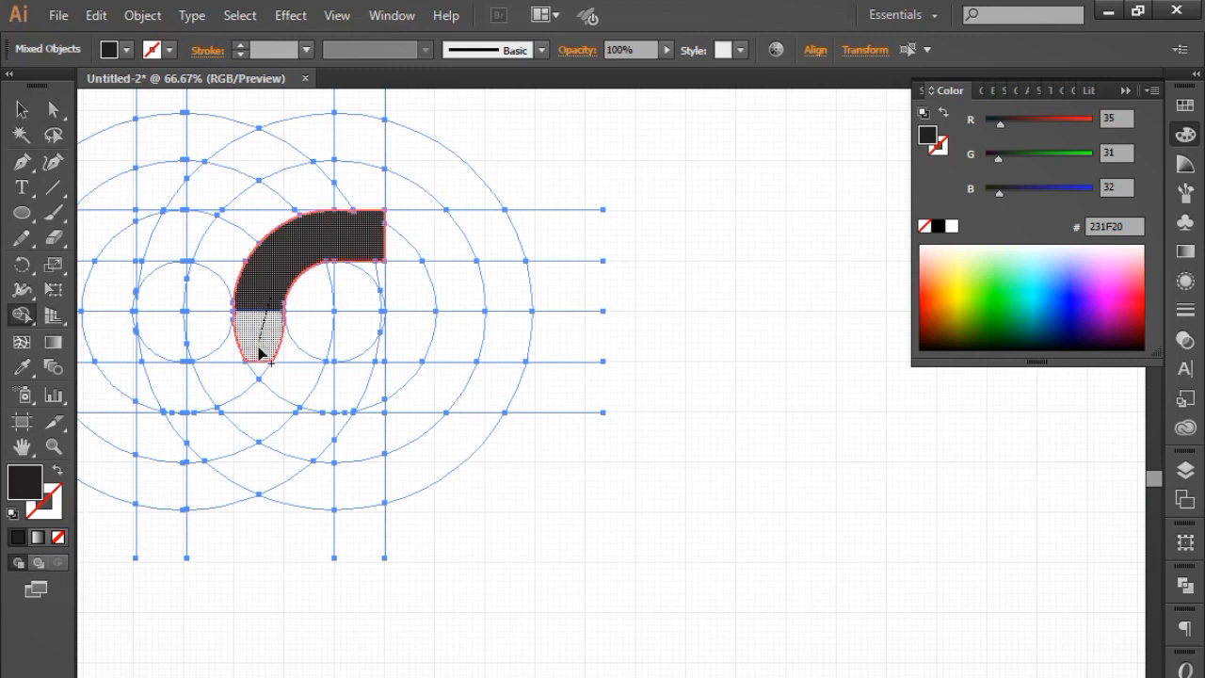
Extend the merged S-curve below the centre line, around the left smallest circle to the leftmost vertical line
left_click(256, 331)
left_click(233, 377)
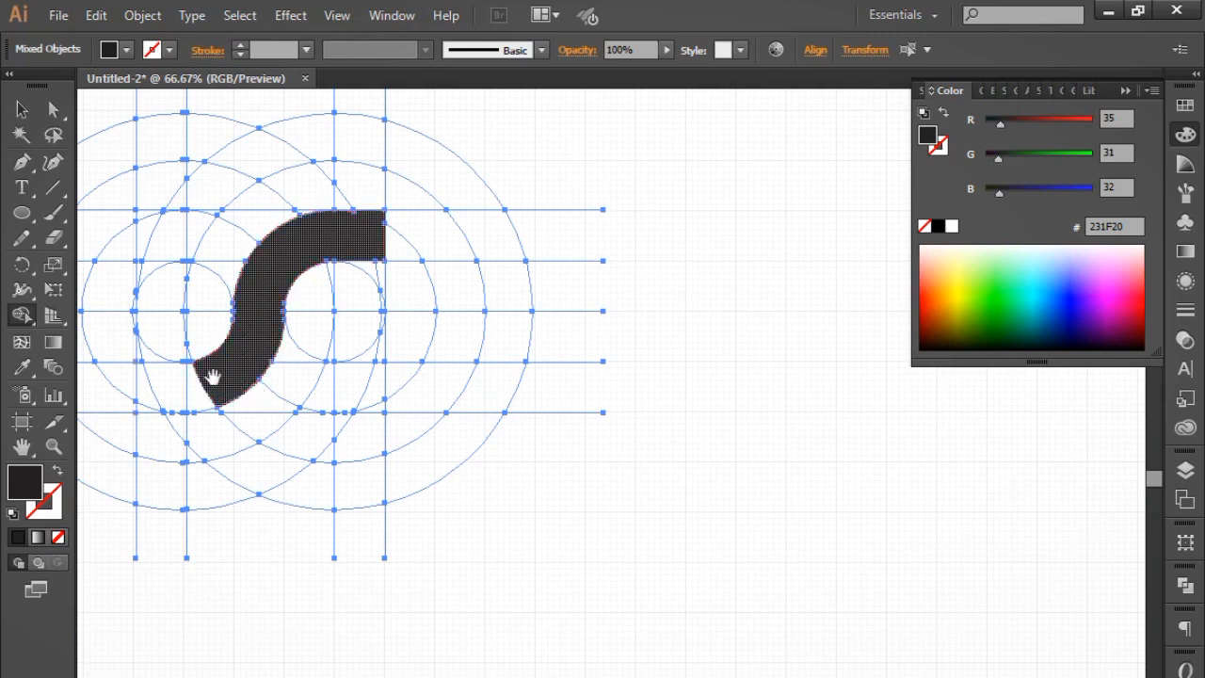
left_click_drag(207, 368, 249, 373)
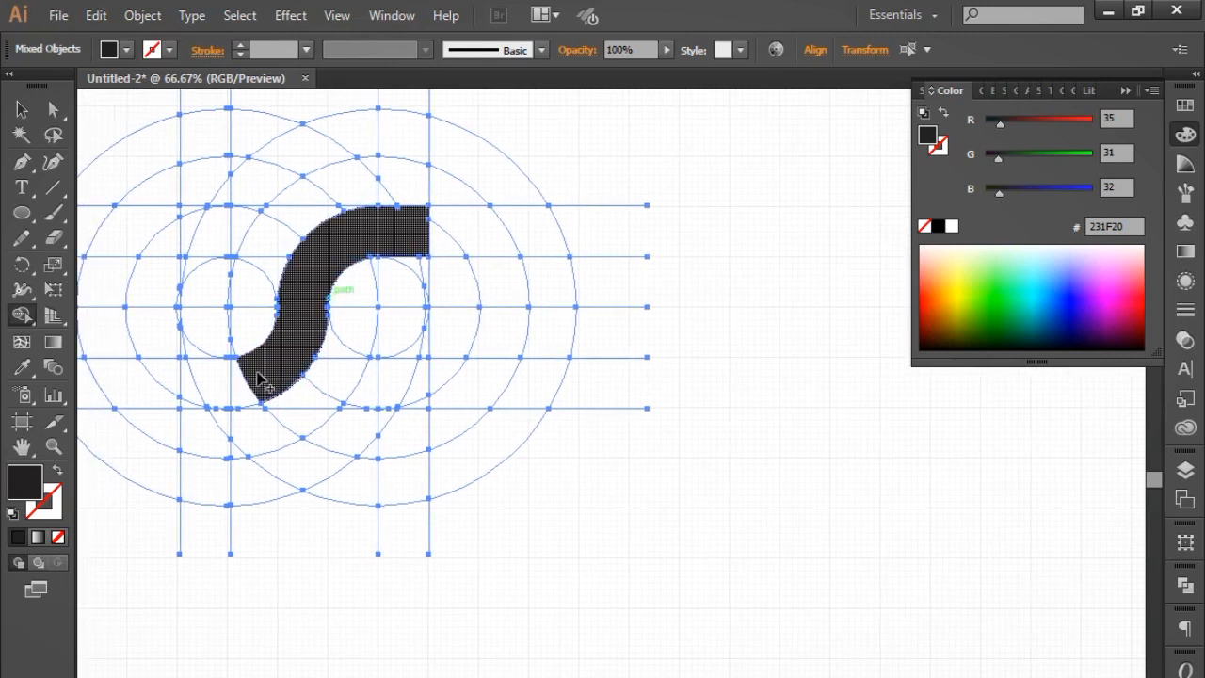
left_click(198, 391)
left_click_drag(190, 412, 213, 408)
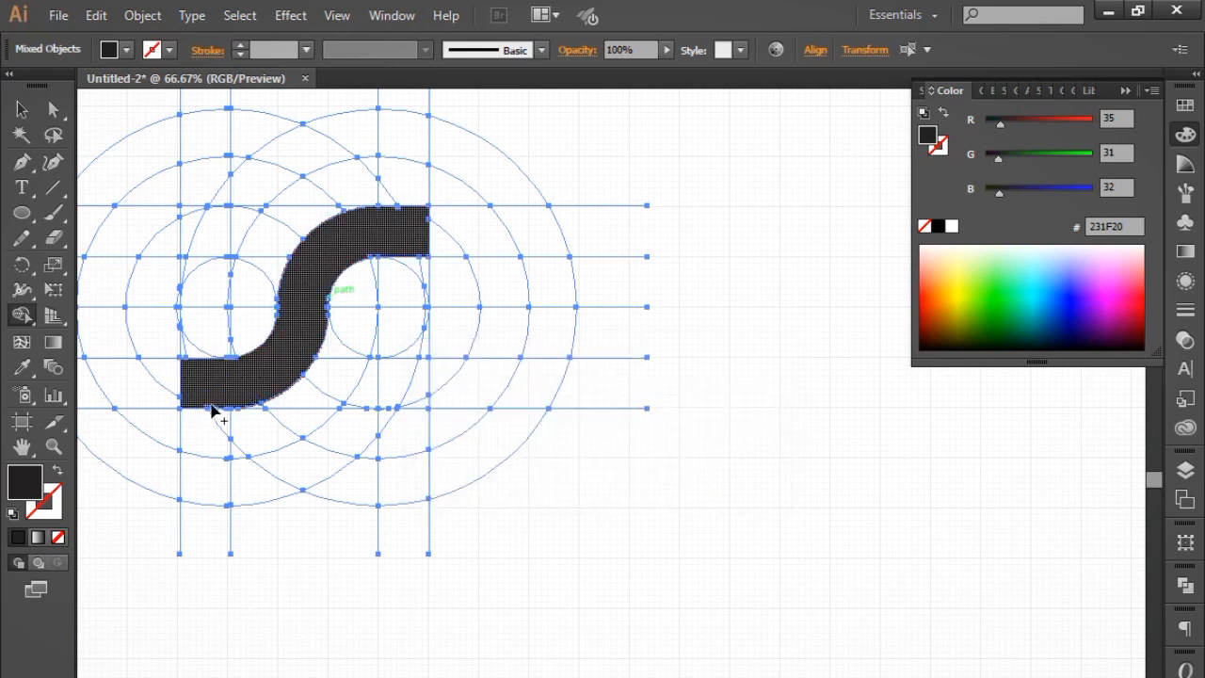
Merge the lower arc between the left set's two largest circles and join it to the S-curve through the left vertical strip
left_click_drag(334, 428, 355, 431)
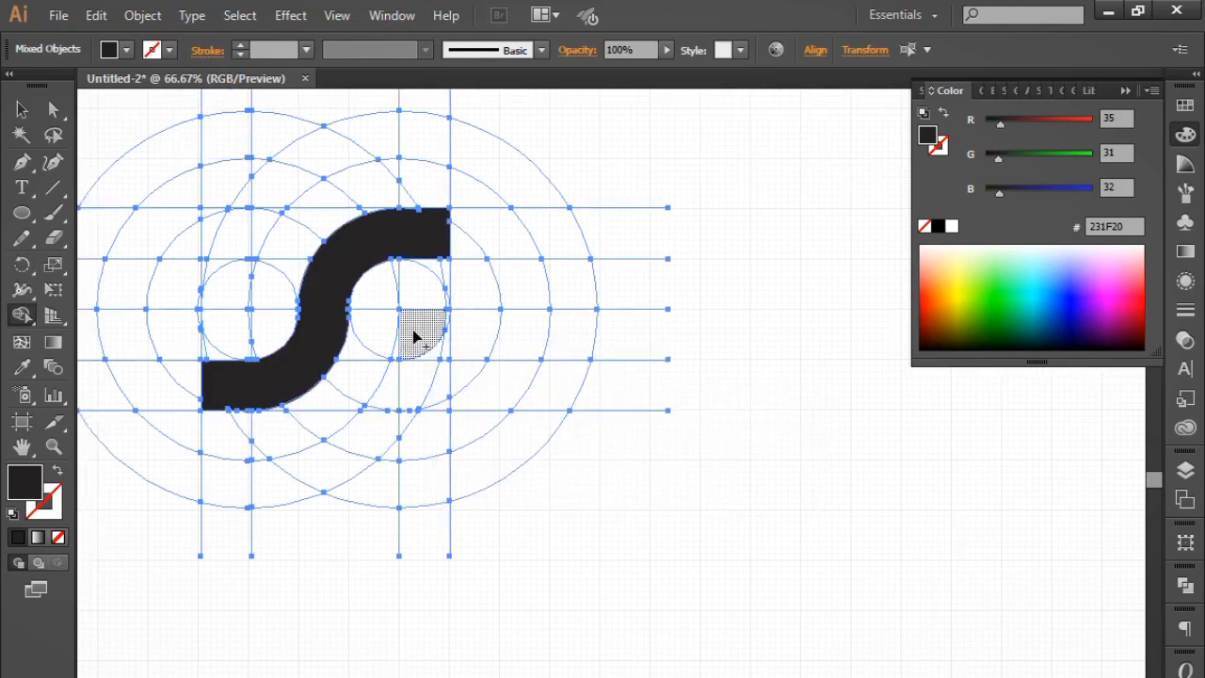
mouse_move(414, 337)
left_mouse_down()
mouse_move(409, 379)
mouse_move(419, 350)
mouse_move(367, 431)
mouse_move(404, 410)
left_mouse_up()
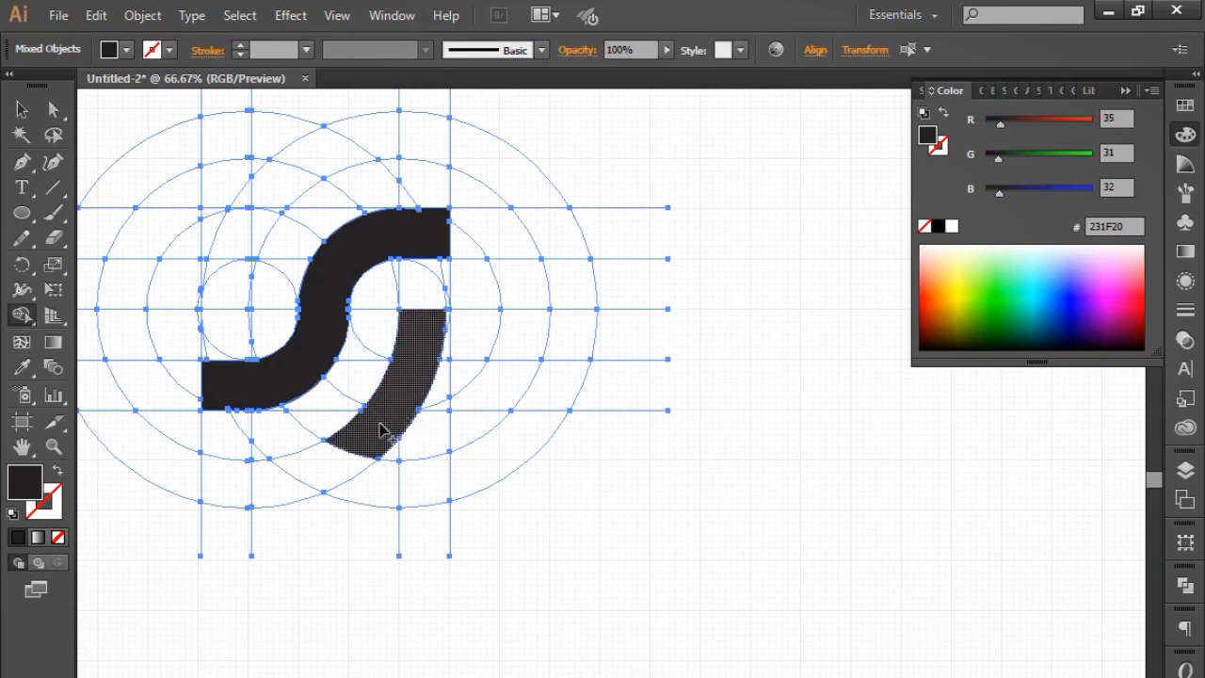
mouse_move(371, 428)
left_mouse_down()
mouse_move(305, 478)
mouse_move(329, 460)
mouse_move(227, 476)
left_mouse_up()
left_click_drag(236, 435, 239, 390)
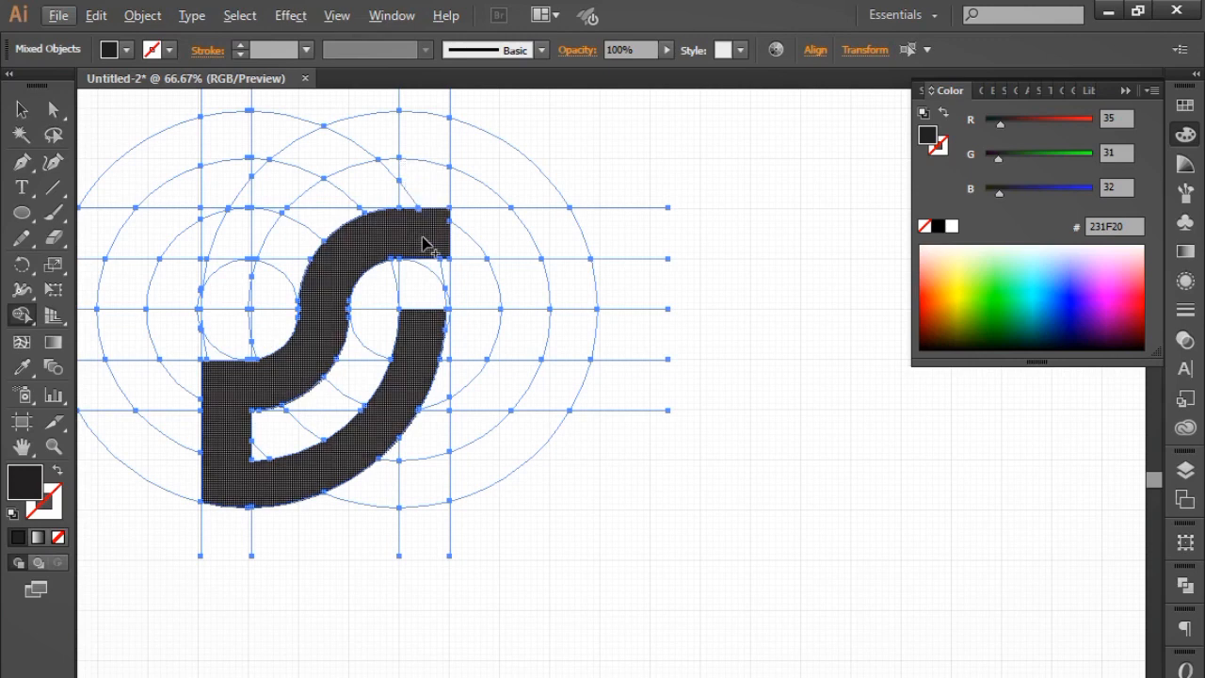
Extend the S-curve up the right vertical strip and join it to the upper arc between the right set's two largest circles
mouse_move(423, 242)
left_mouse_down()
mouse_move(425, 216)
mouse_move(411, 231)
mouse_move(421, 179)
left_mouse_up()
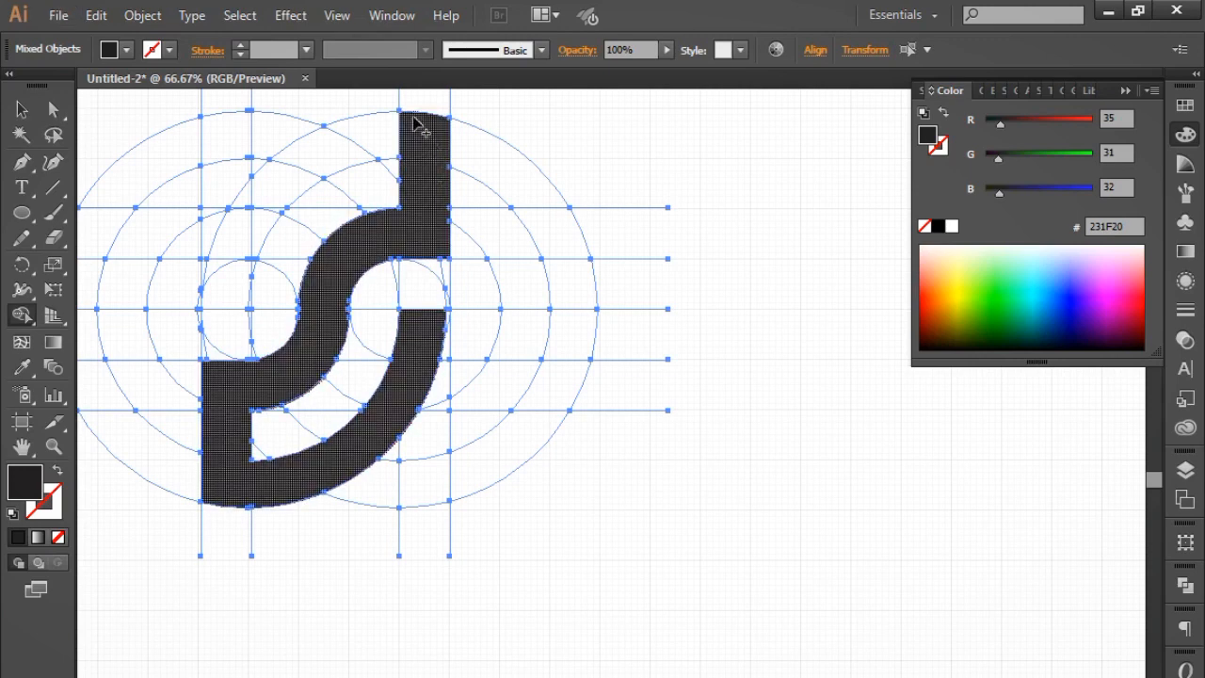
mouse_move(237, 279)
left_mouse_down()
mouse_move(237, 230)
mouse_move(256, 258)
mouse_move(283, 175)
mouse_move(260, 180)
mouse_move(388, 134)
left_mouse_up()
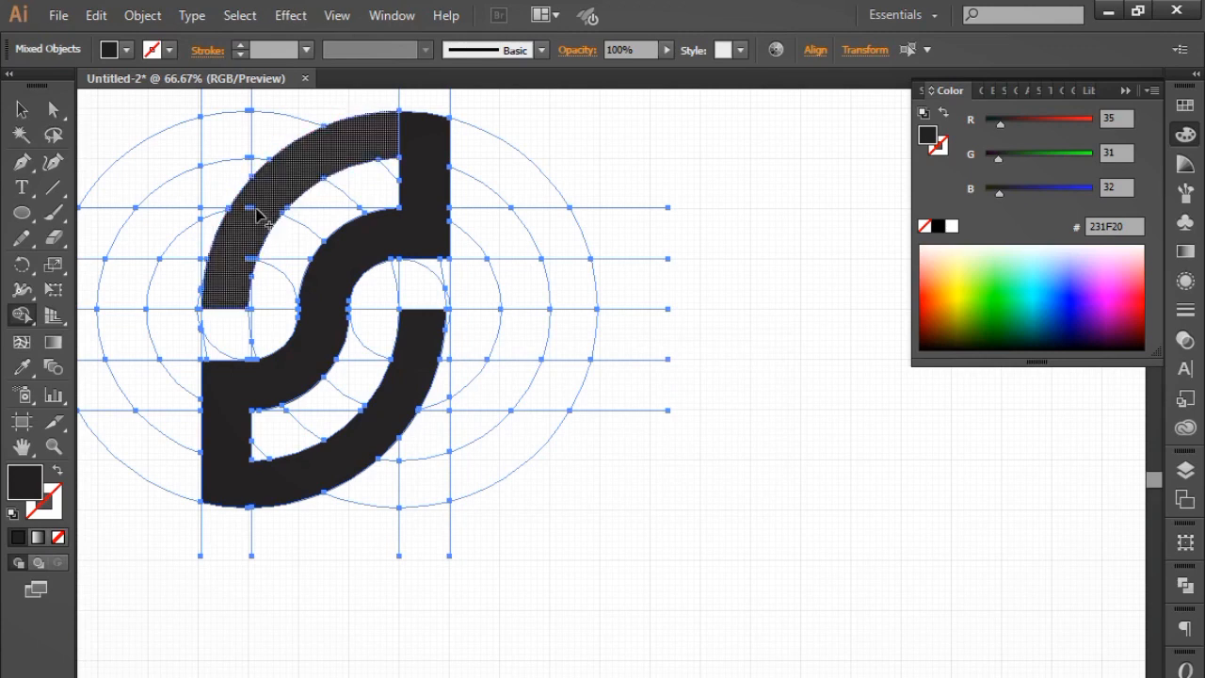
mouse_move(256, 214)
left_mouse_down()
mouse_move(251, 204)
mouse_move(357, 131)
mouse_move(407, 143)
left_mouse_up()
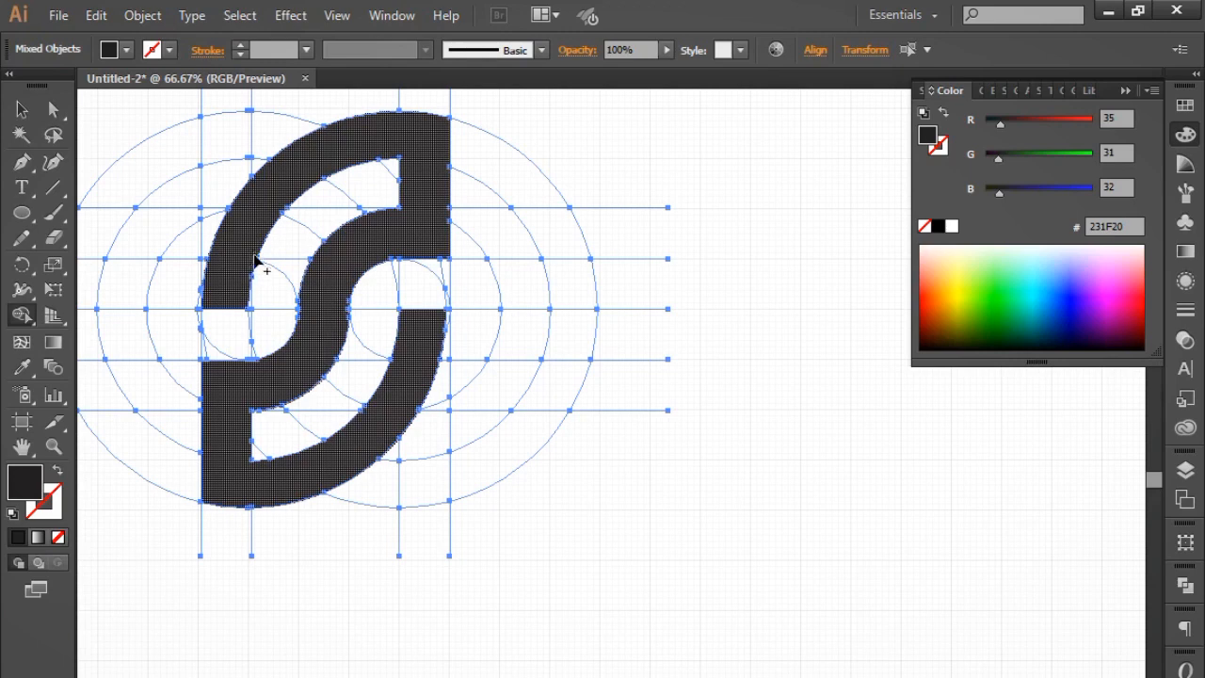
Select only the merged dark logo shape and cut it from the artwork
left_click(22, 110)
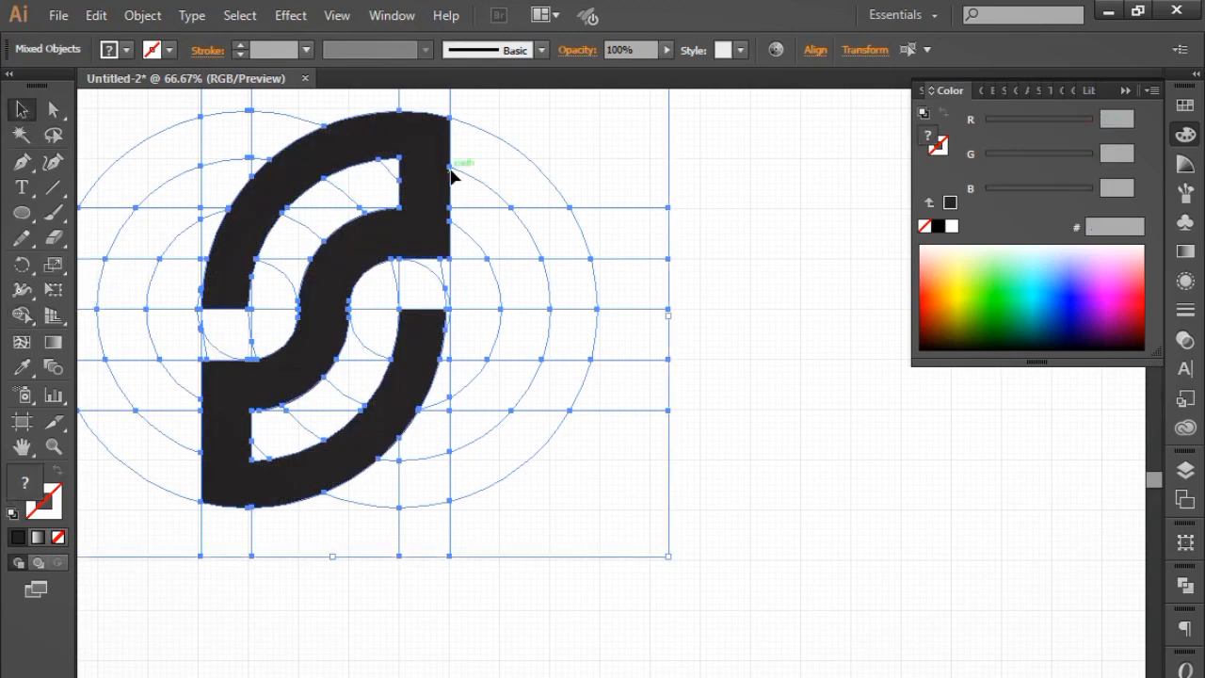
left_click(557, 125)
left_click(438, 148)
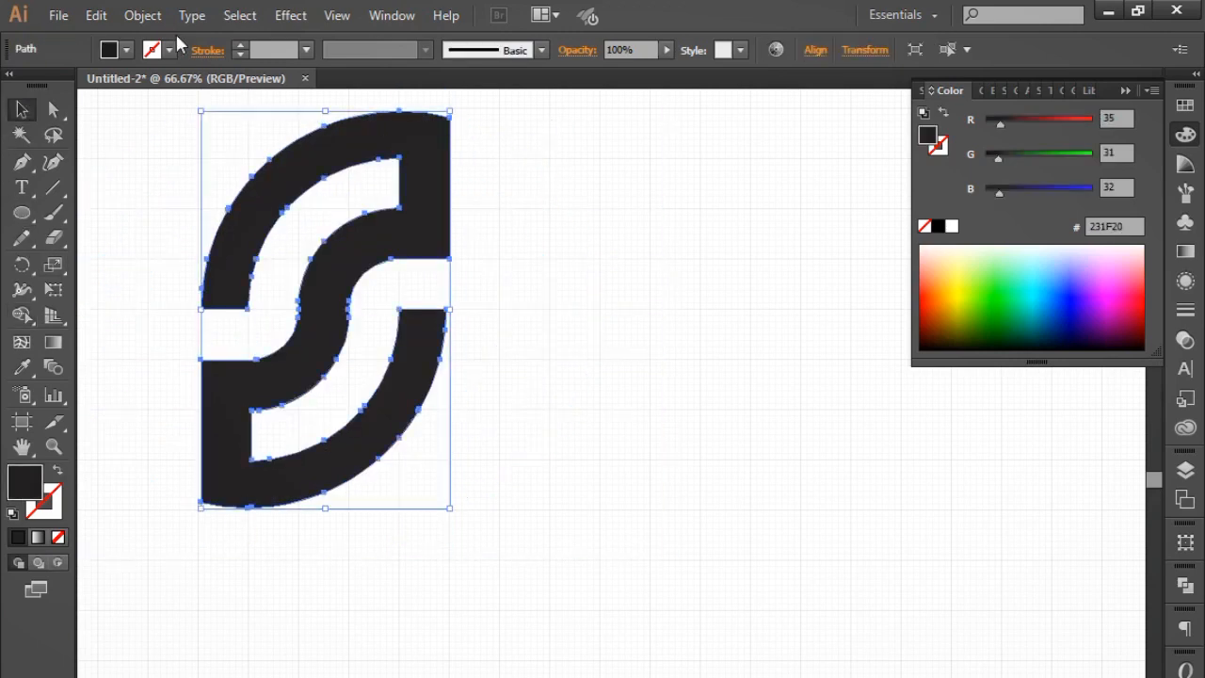
left_click(109, 12)
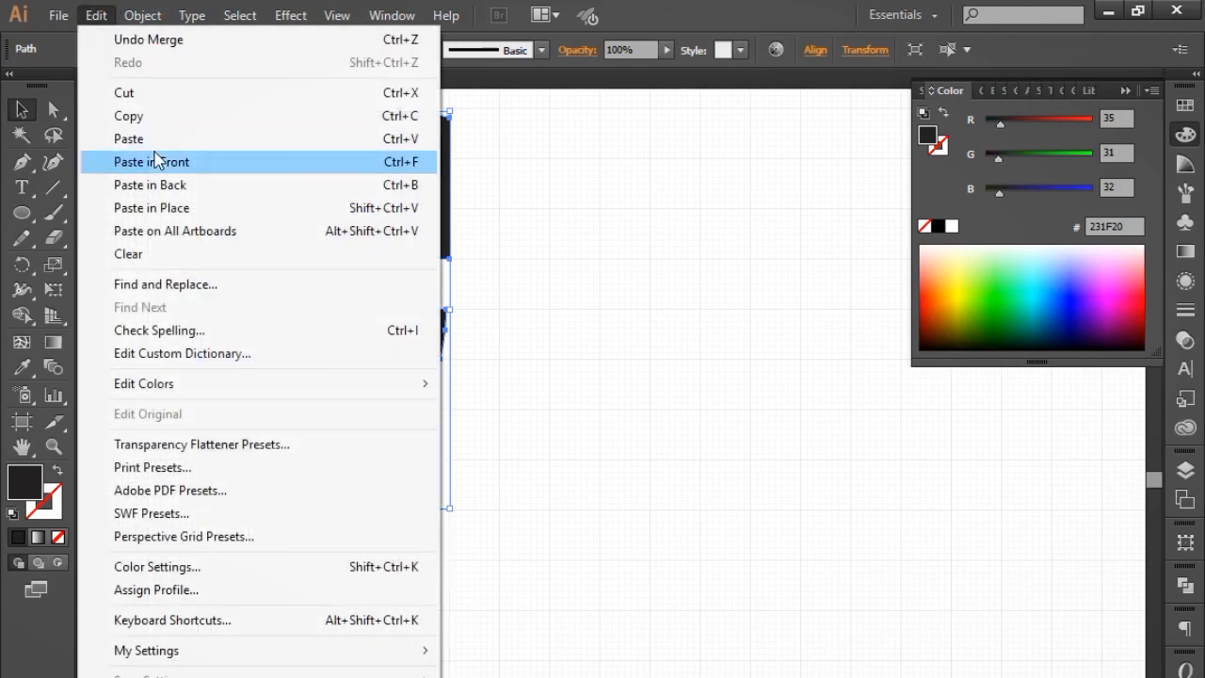
left_click(146, 98)
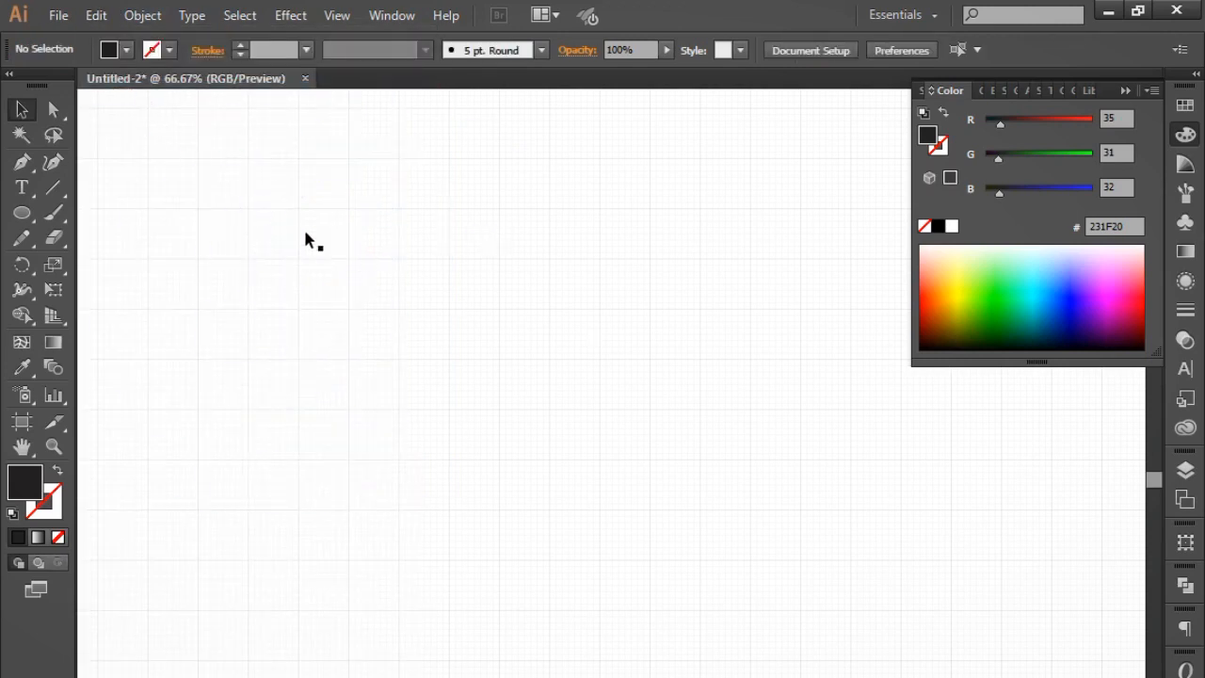
Delete all remaining construction circles and lines, paste the logo shape back, and reposition it higher on the artboard's left side
key("ctrl+a")
key("Delete")
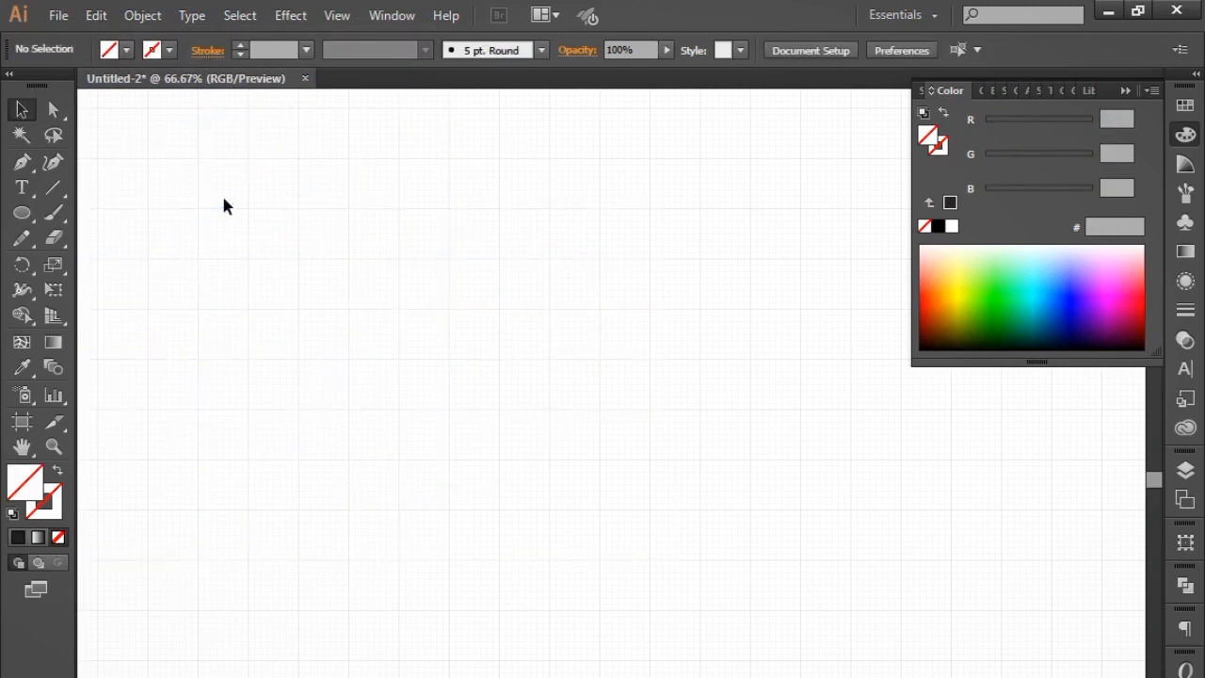
key("ctrl+v")
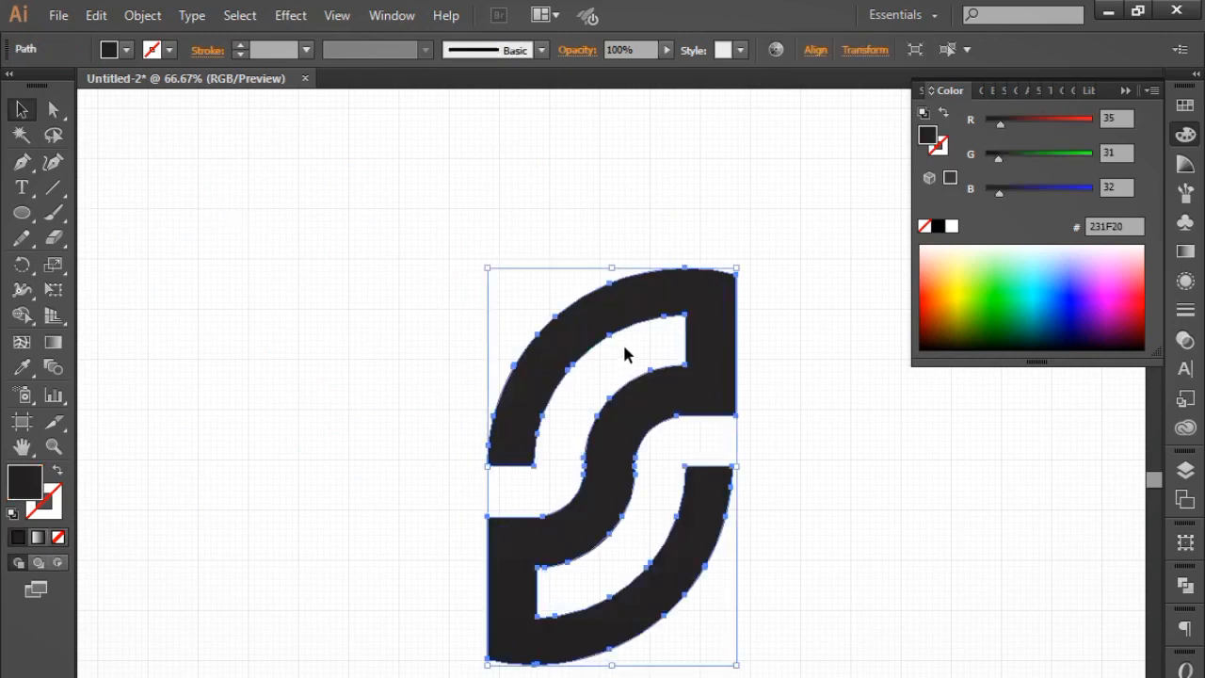
left_click_drag(624, 354, 304, 220)
left_click(439, 262)
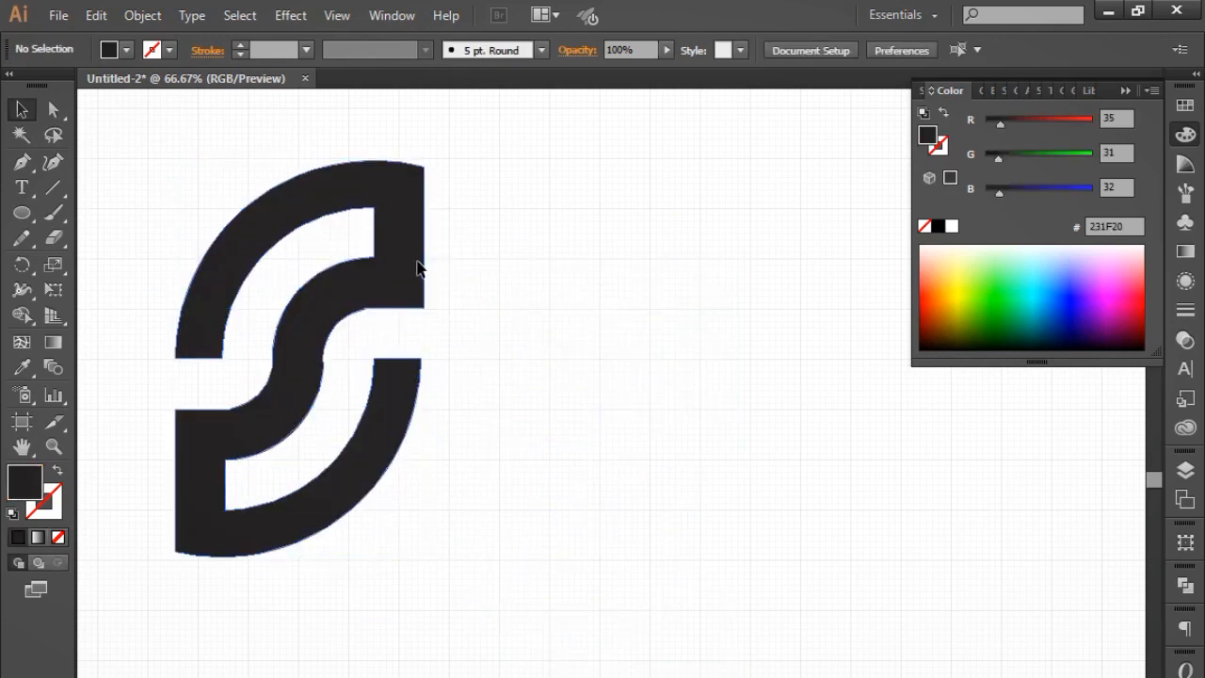
Recolour the logo with the blue fill 2C00F0 and deselect it
left_click(418, 268)
left_click(967, 278)
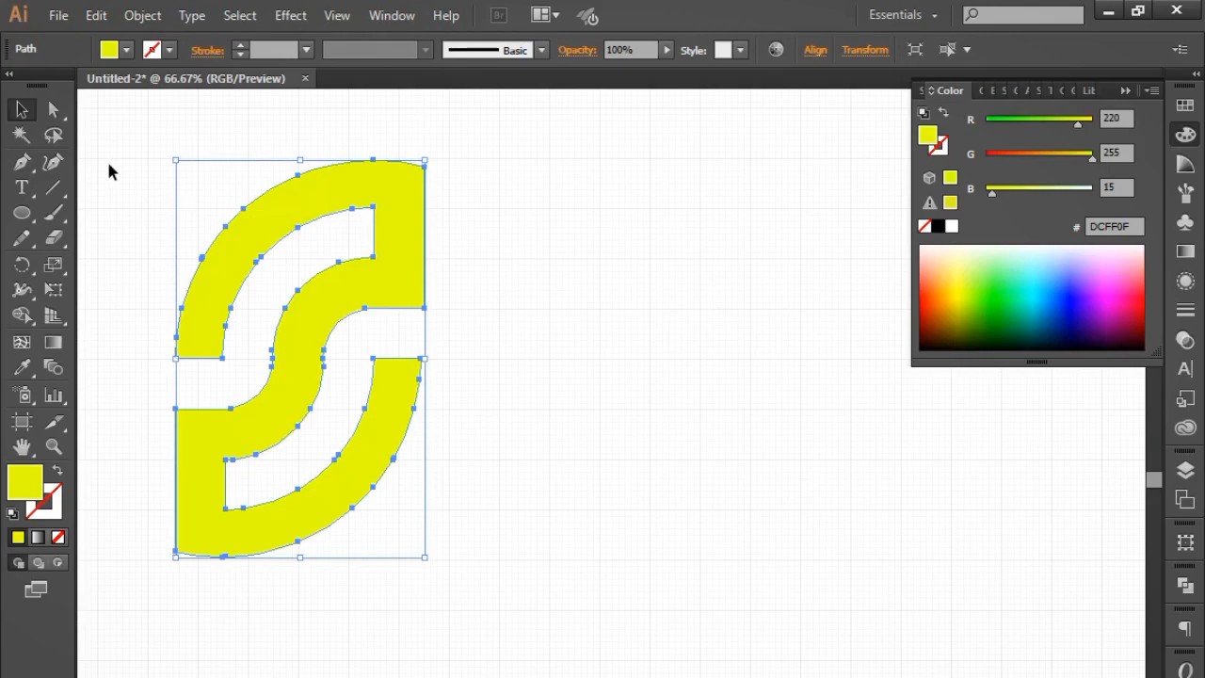
left_click(1080, 294)
left_click(277, 121)
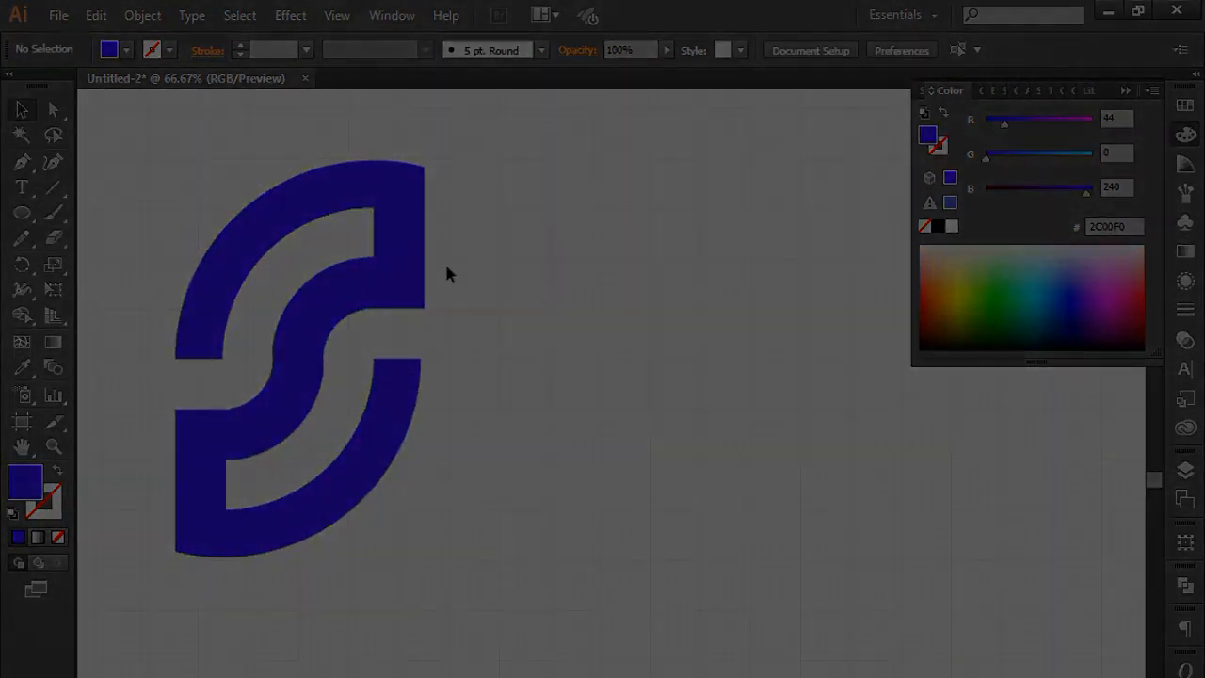